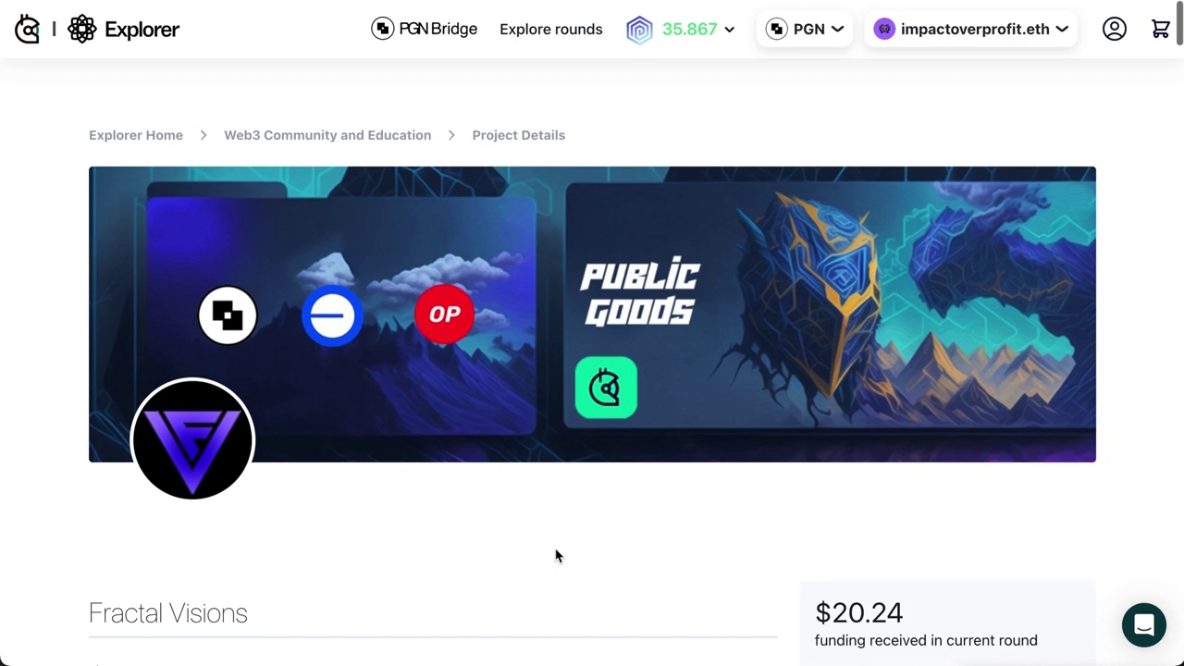
In Gitcoin Explorer, review Fractal Visions' four grants, noting Citizens Round 2 at 0% Complete
scroll(556, 555, "down", 3)
scroll(556, 555, "down", 2)
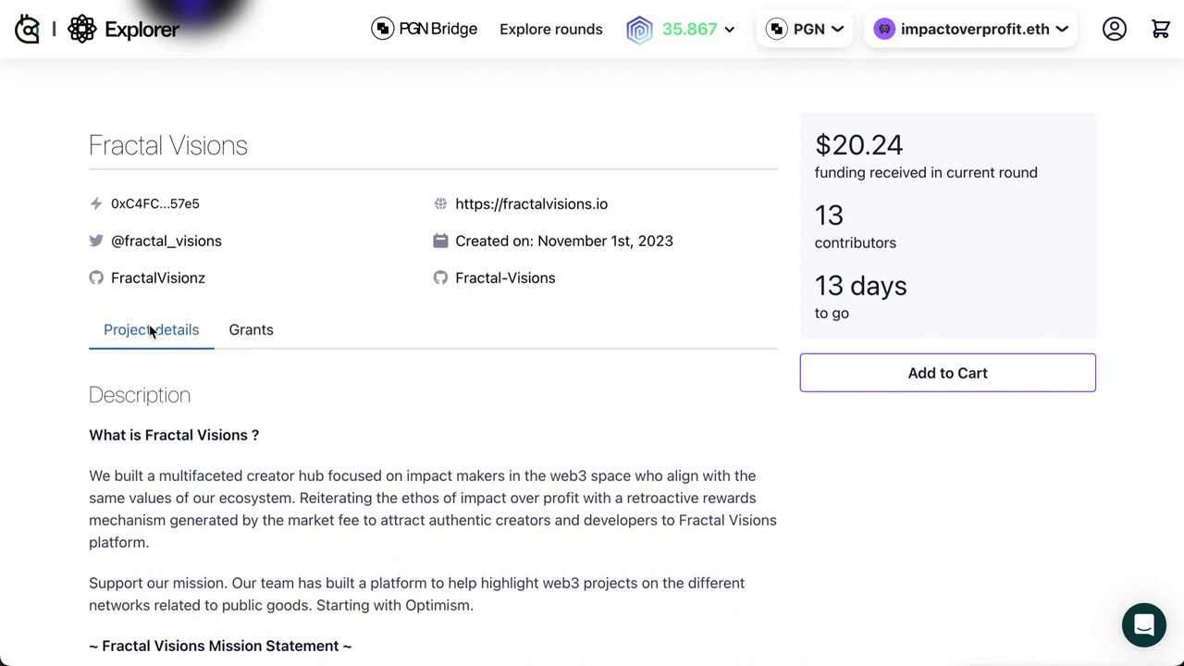
left_click(259, 333)
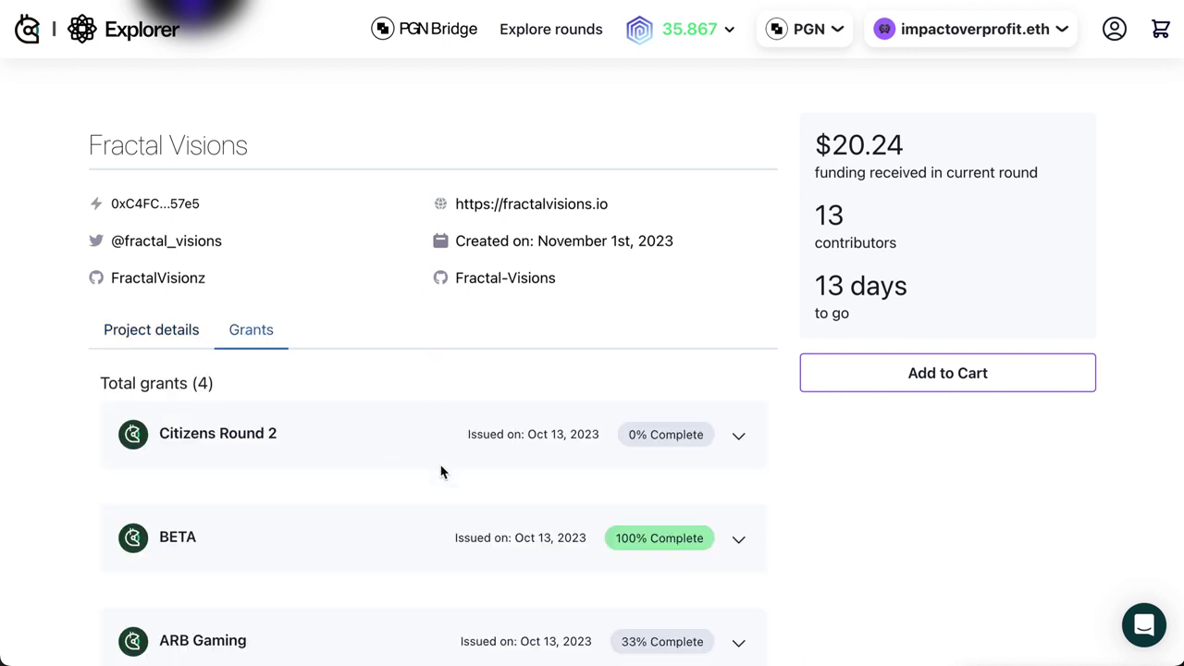
scroll(440, 472, "down", 3)
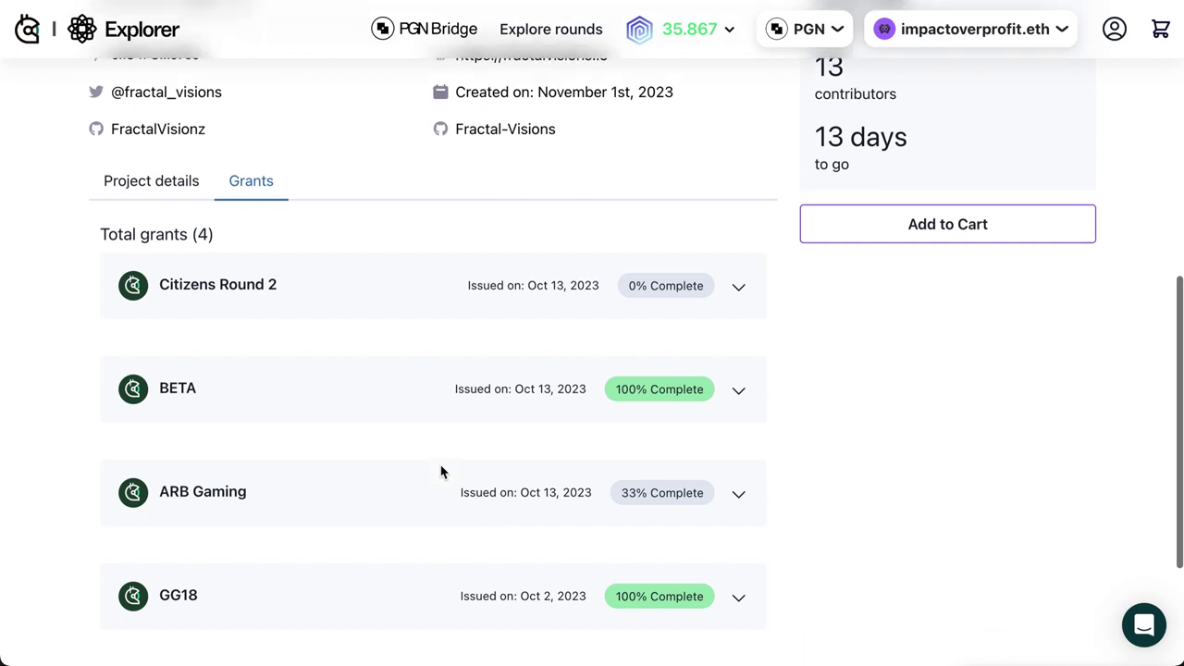
scroll(440, 472, "down", 2)
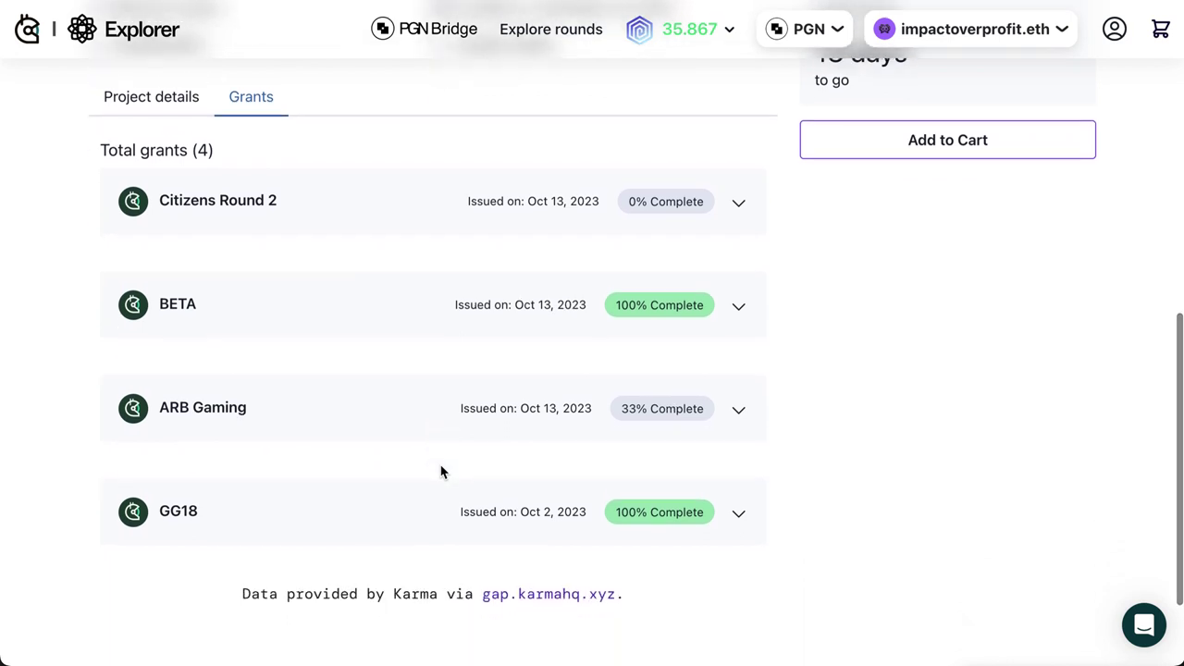
scroll(440, 471, "down", 1)
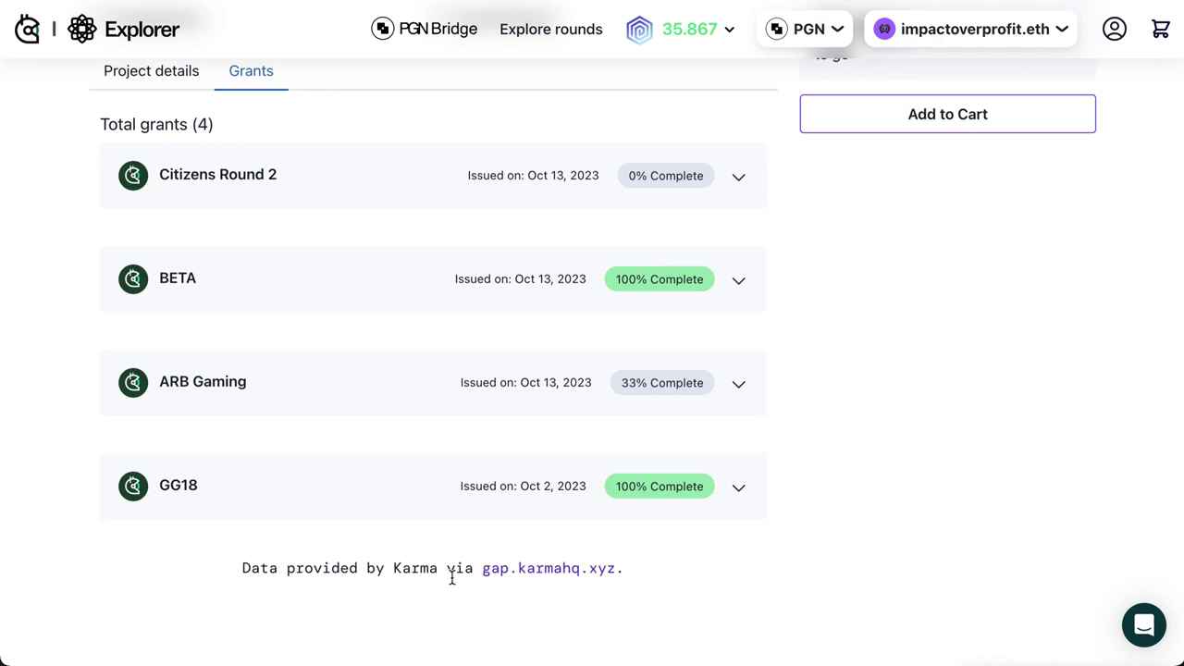
scroll(452, 578, "up", 1)
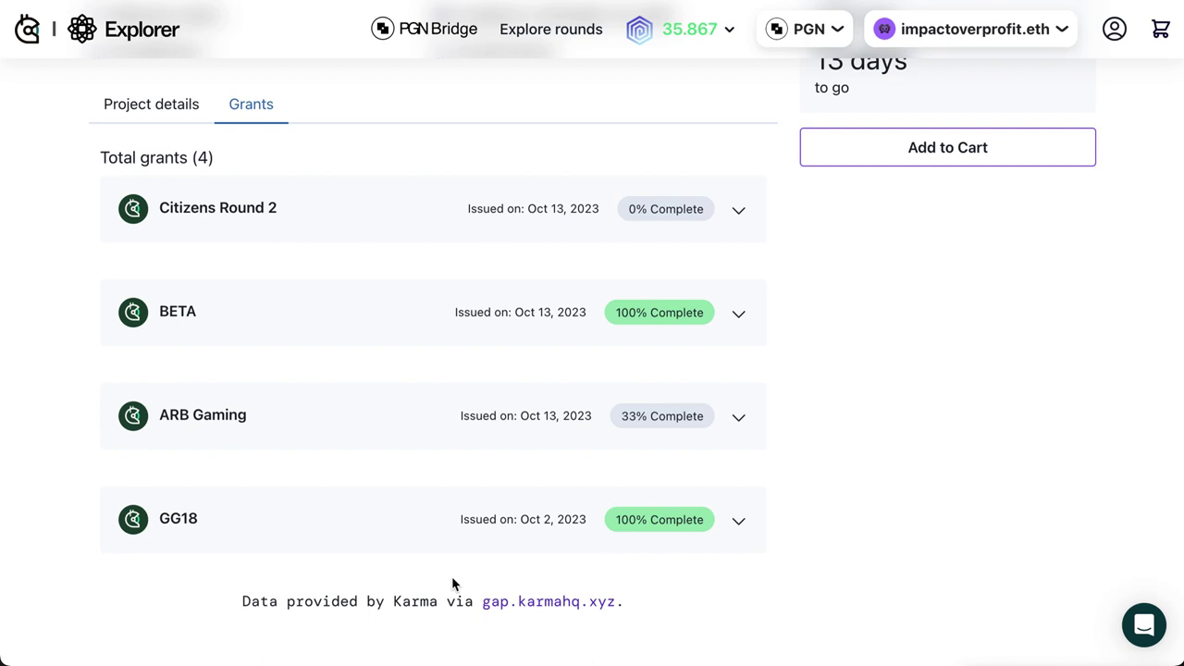
scroll(453, 582, "up", 1)
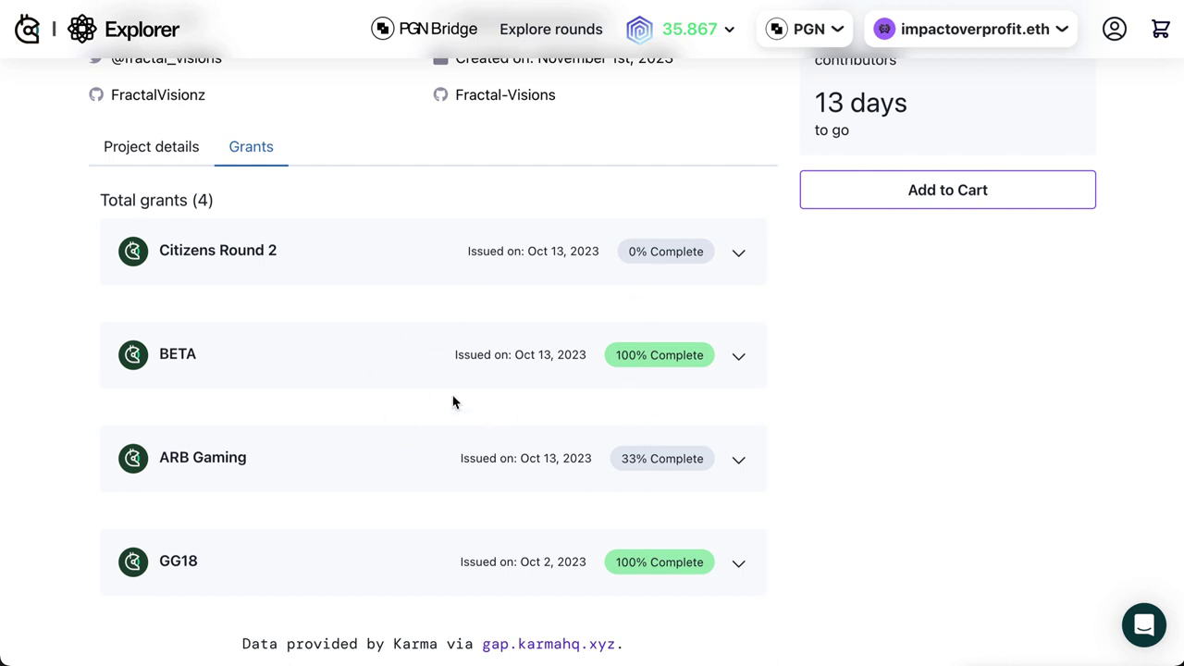
scroll(454, 401, "up", 2)
scroll(453, 402, "up", 3)
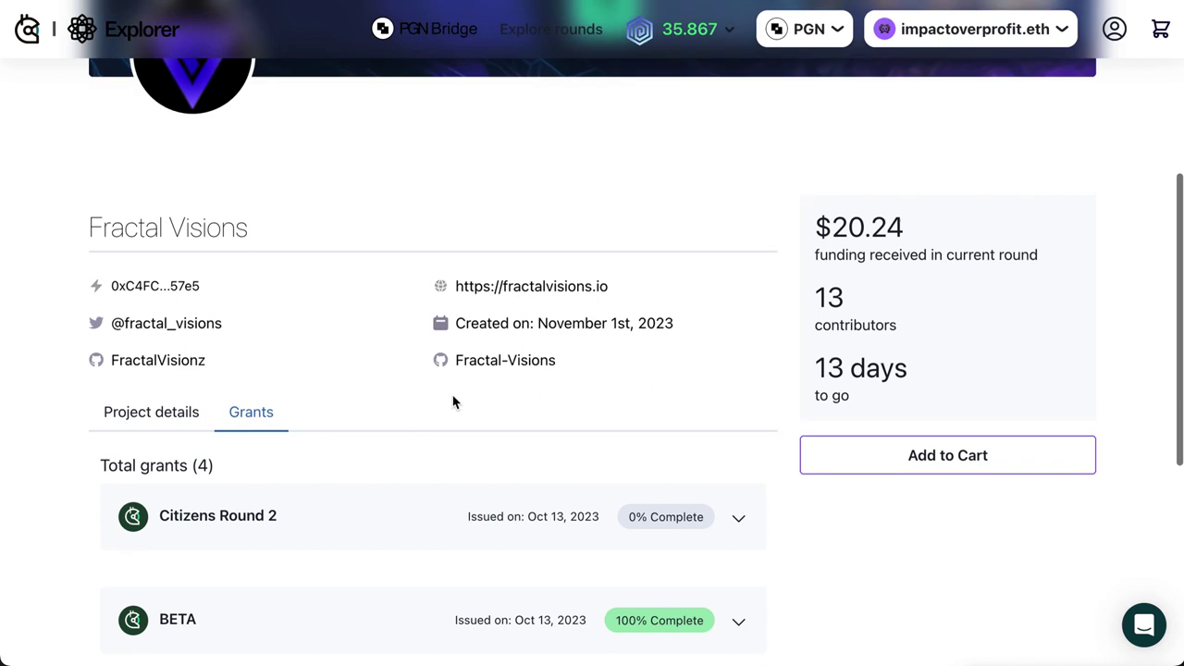
scroll(453, 402, "up", 2)
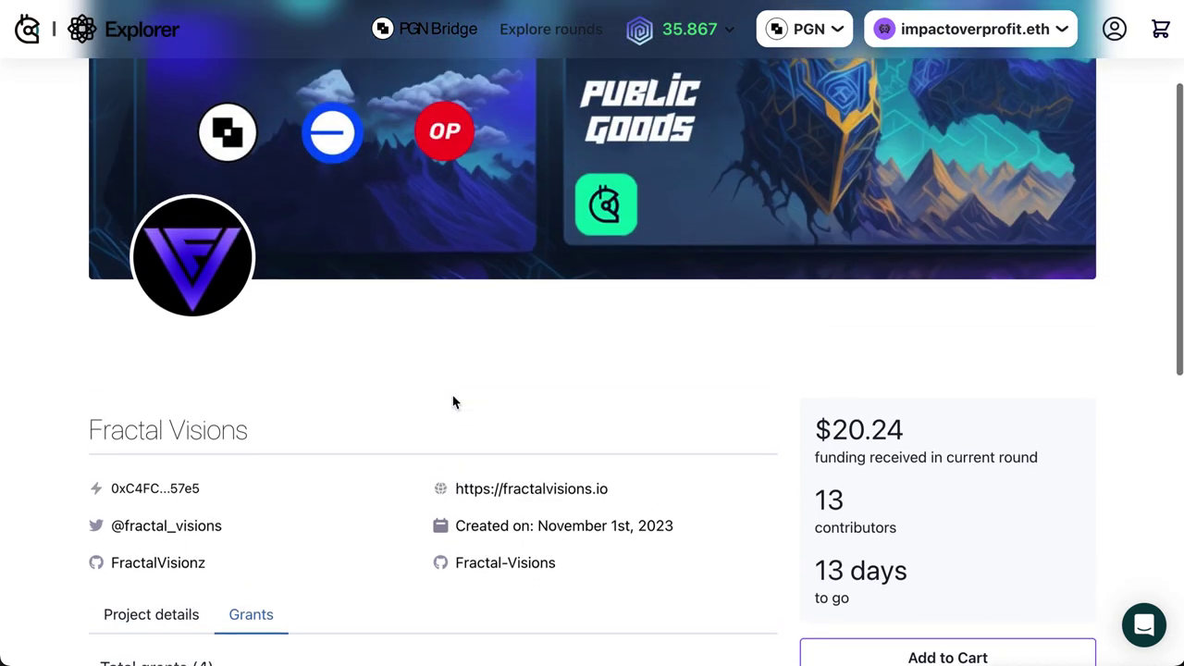
scroll(454, 401, "up", 2)
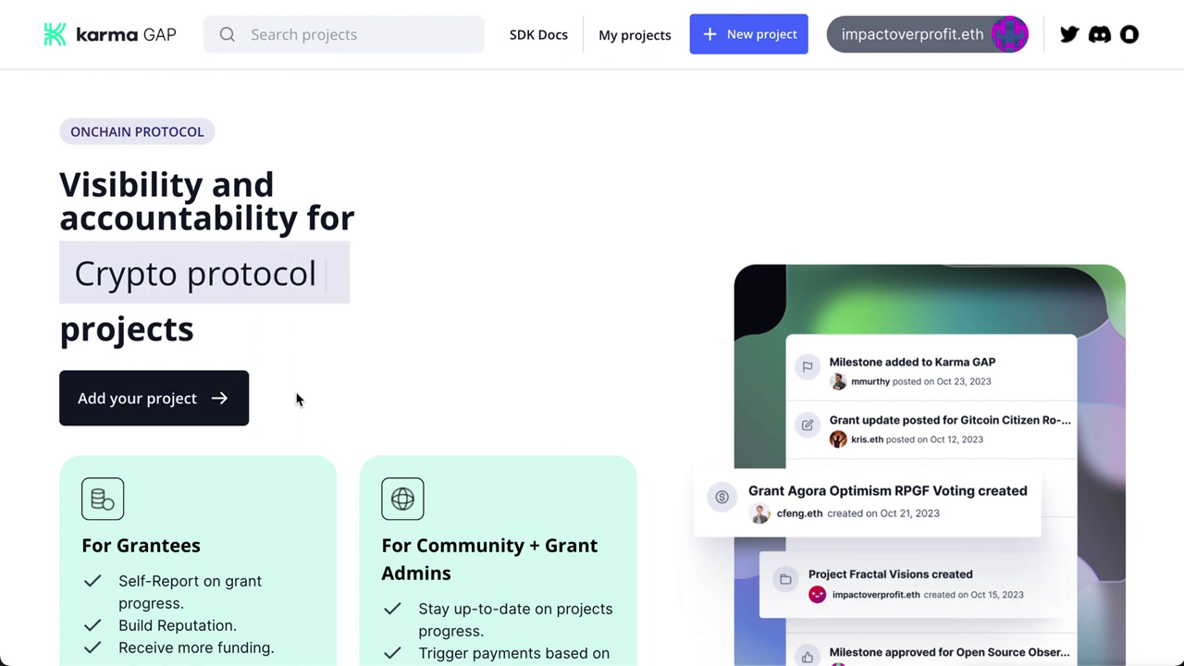
Scroll to Browse Communities on the Karma GAP home page and open the Gitcoin card
scroll(719, 326, "down", 2)
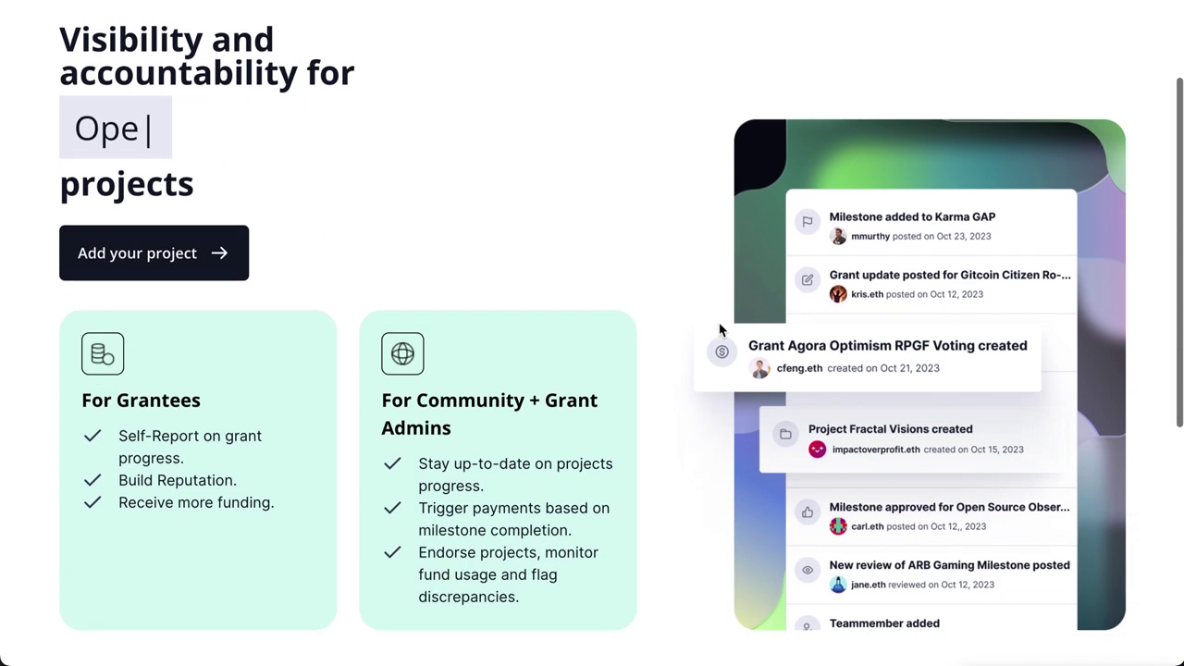
scroll(718, 324, "down", 2)
scroll(719, 324, "down", 2)
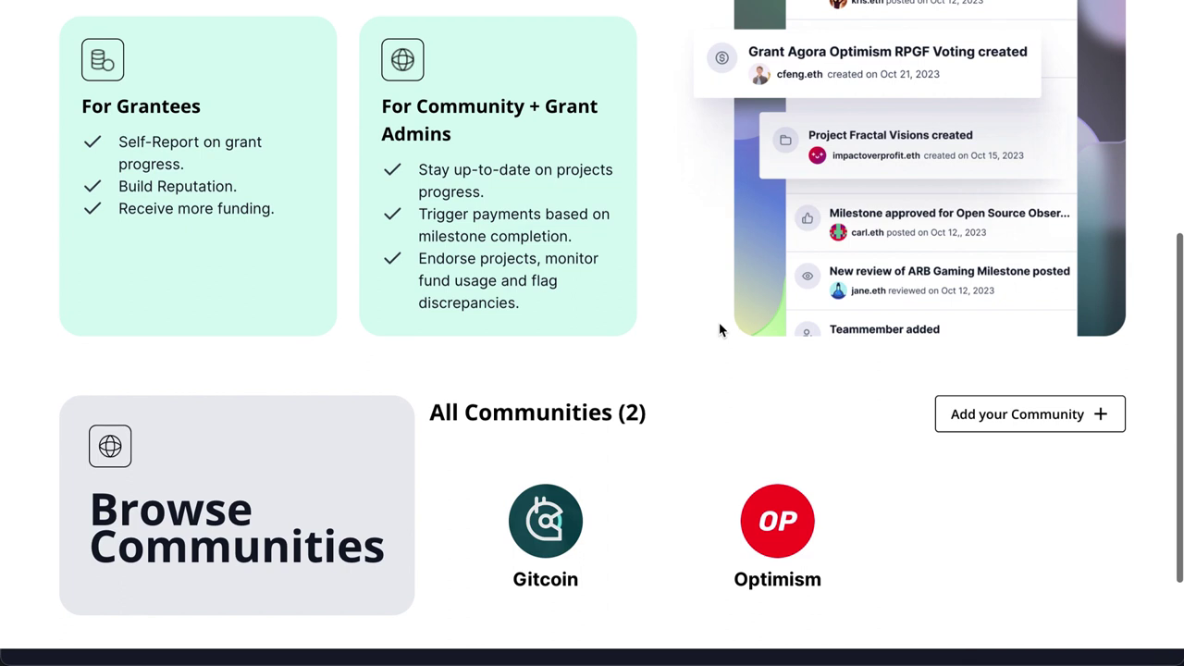
scroll(718, 325, "down", 2)
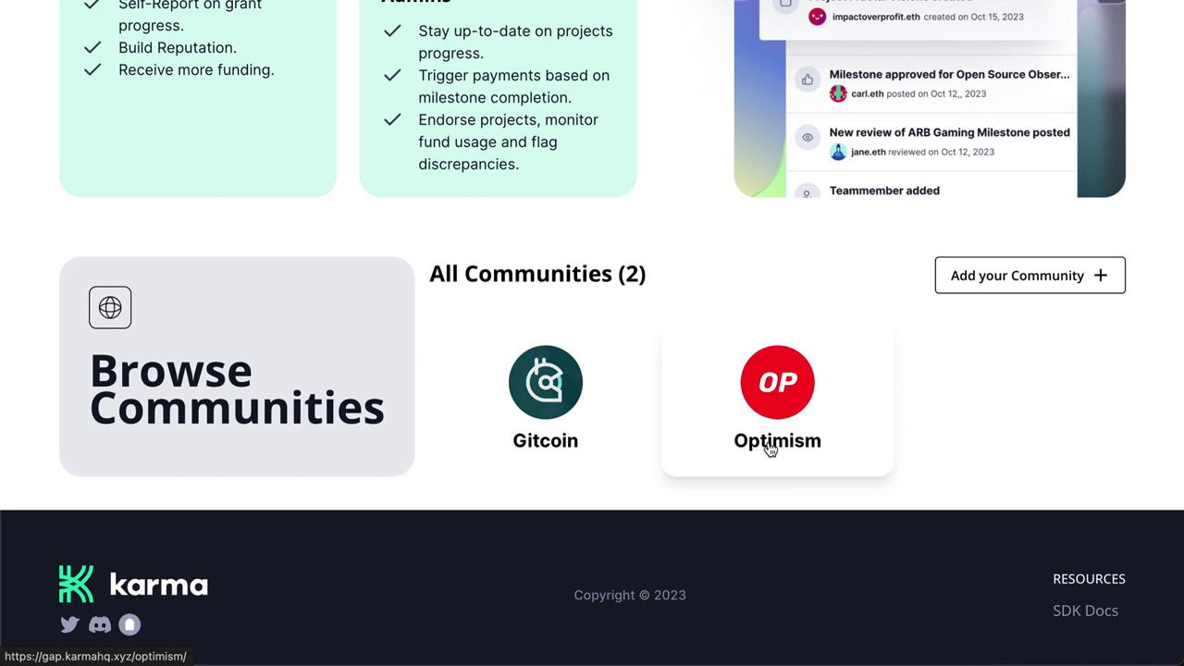
left_click(555, 415)
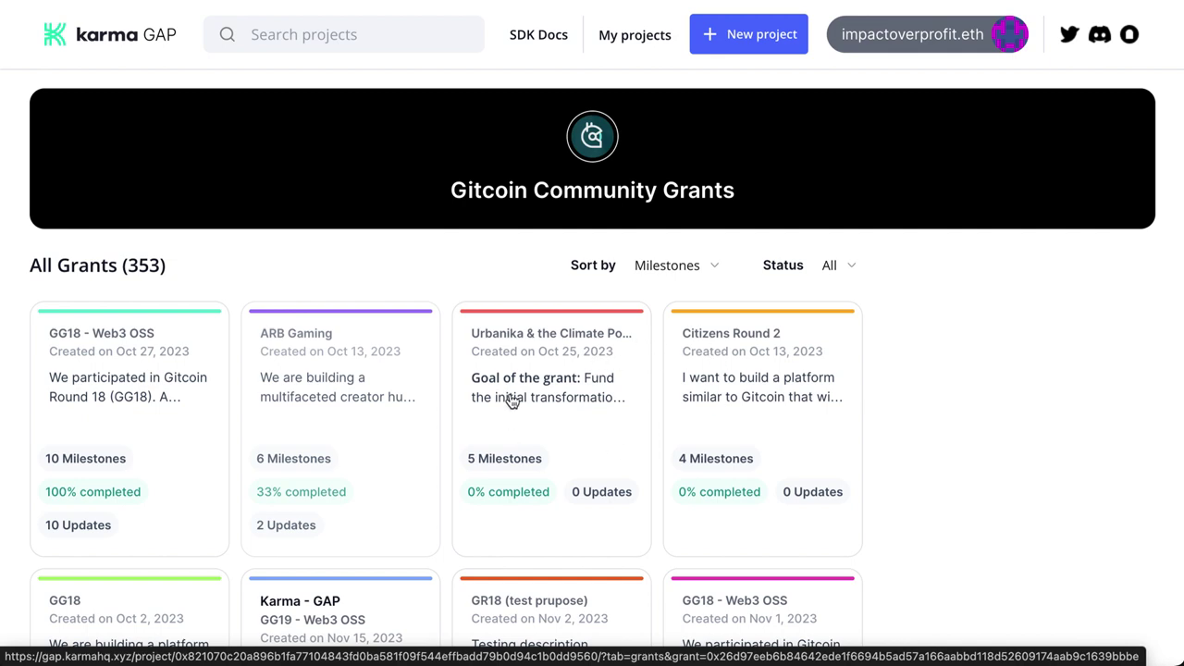
Scroll the Gitcoin grant cards to find Citizens Round 2 with 4 milestones at 0% completed
scroll(511, 400, "down", 3)
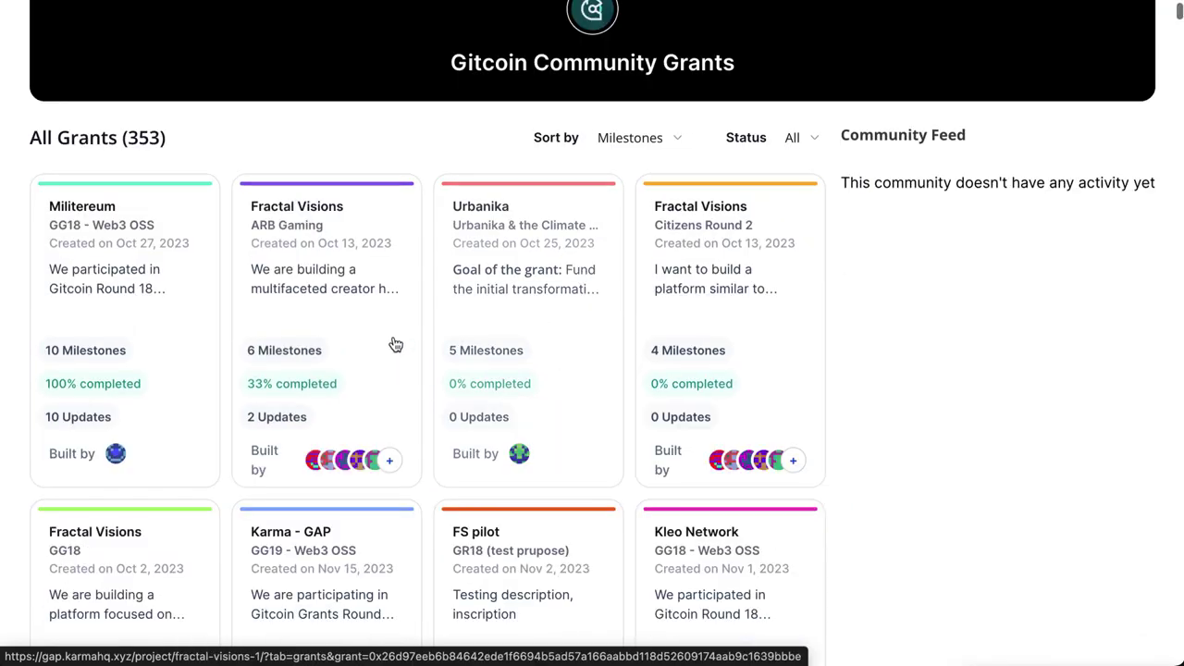
scroll(395, 345, "down", 3)
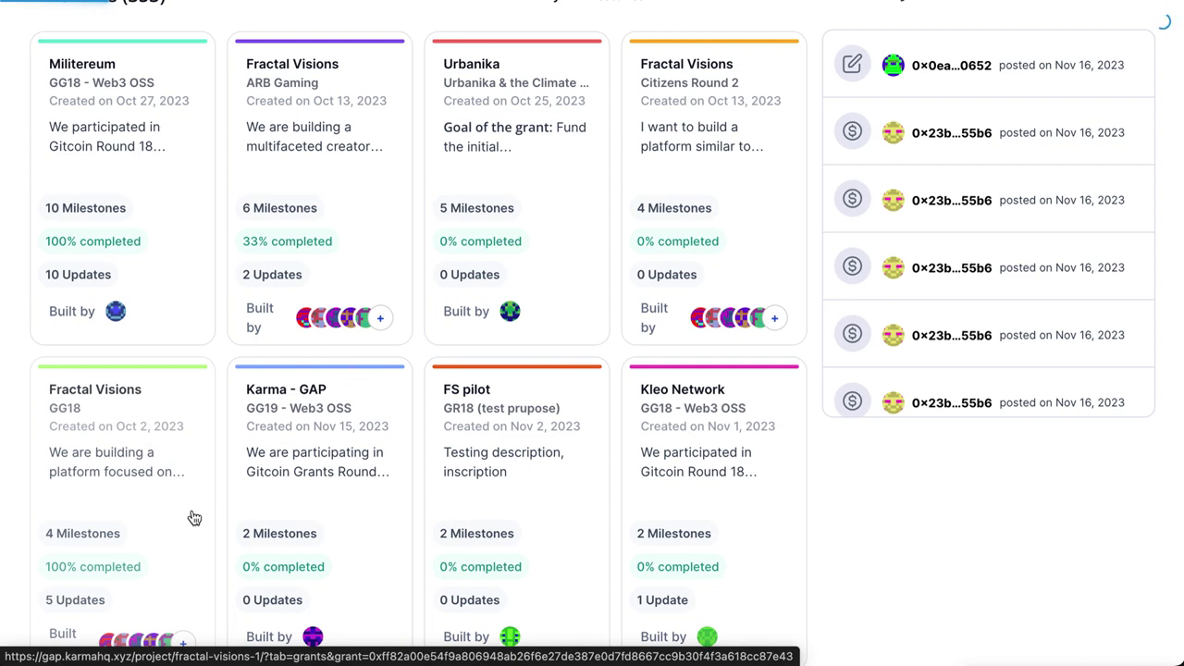
scroll(142, 450, "down", 1)
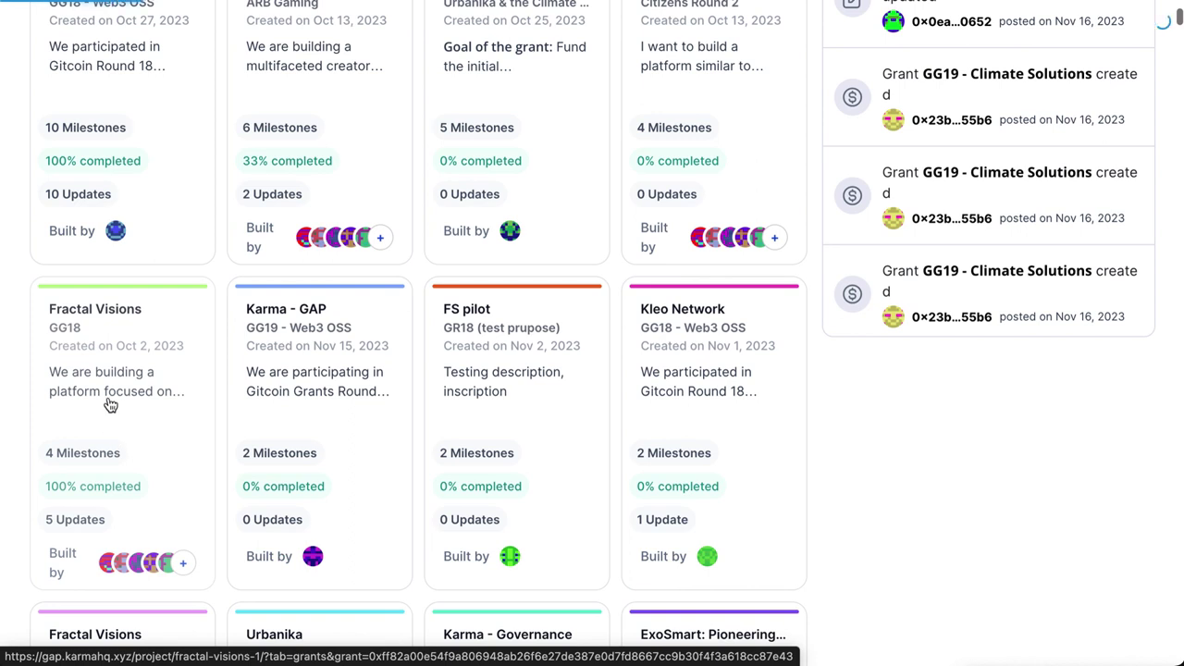
Open Fractal Visions' GG18 grant and scroll its five completed milestones at 100% complete
left_click(102, 318)
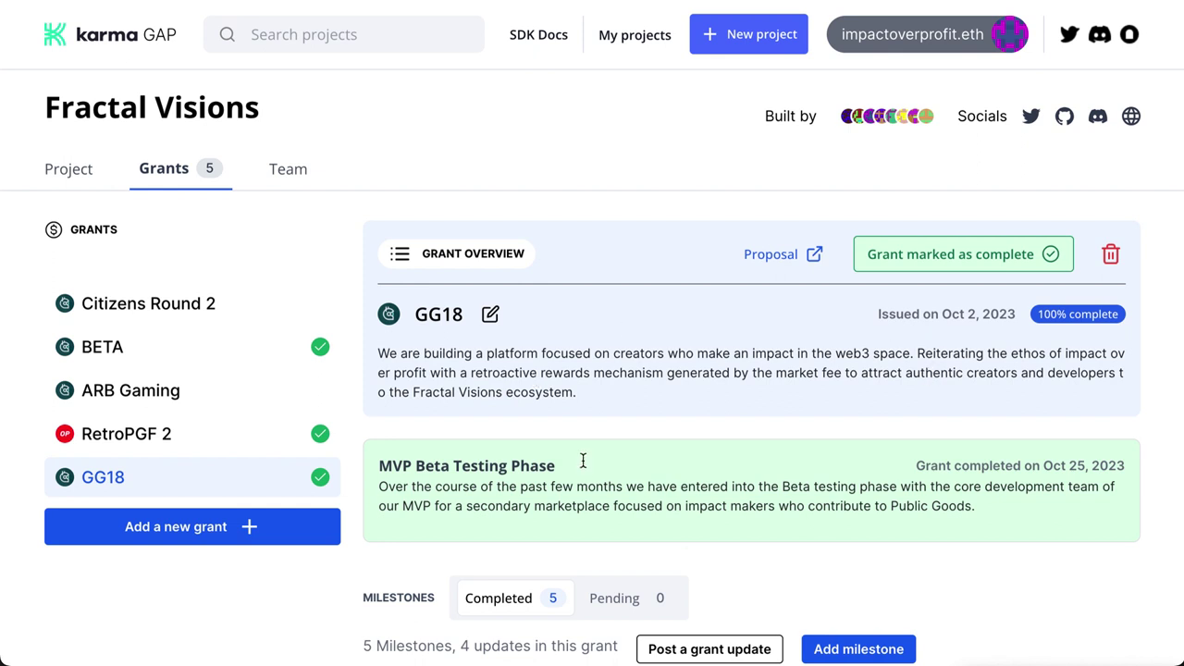
scroll(584, 467, "down", 2)
scroll(583, 467, "down", 4)
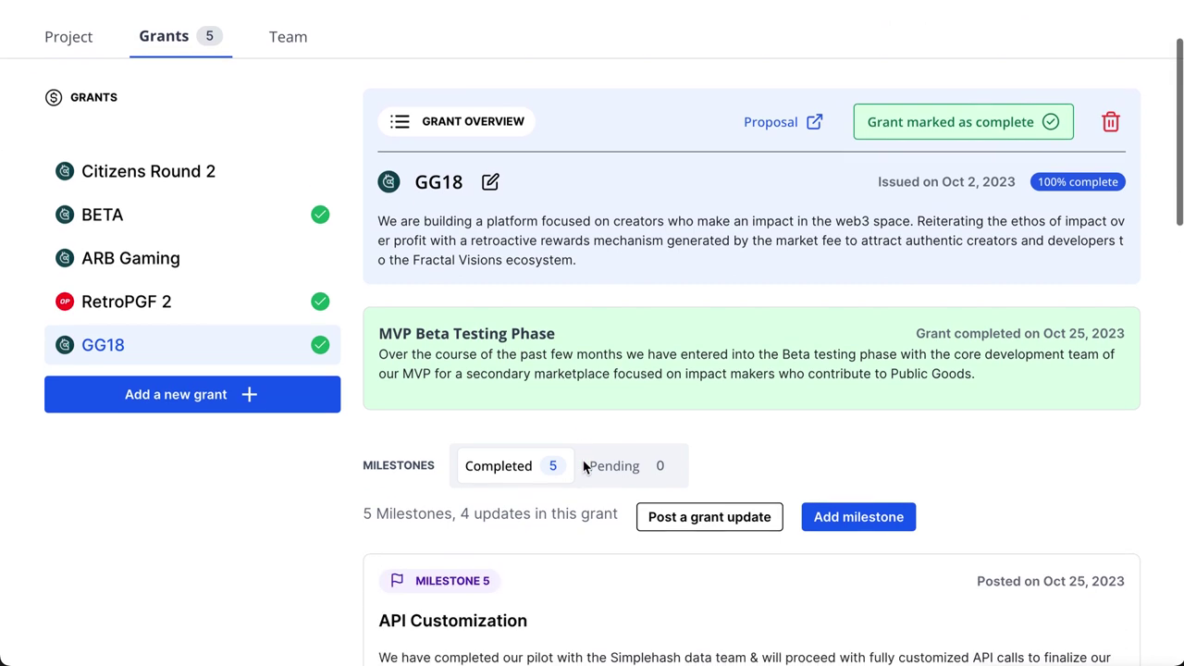
scroll(583, 460, "down", 3)
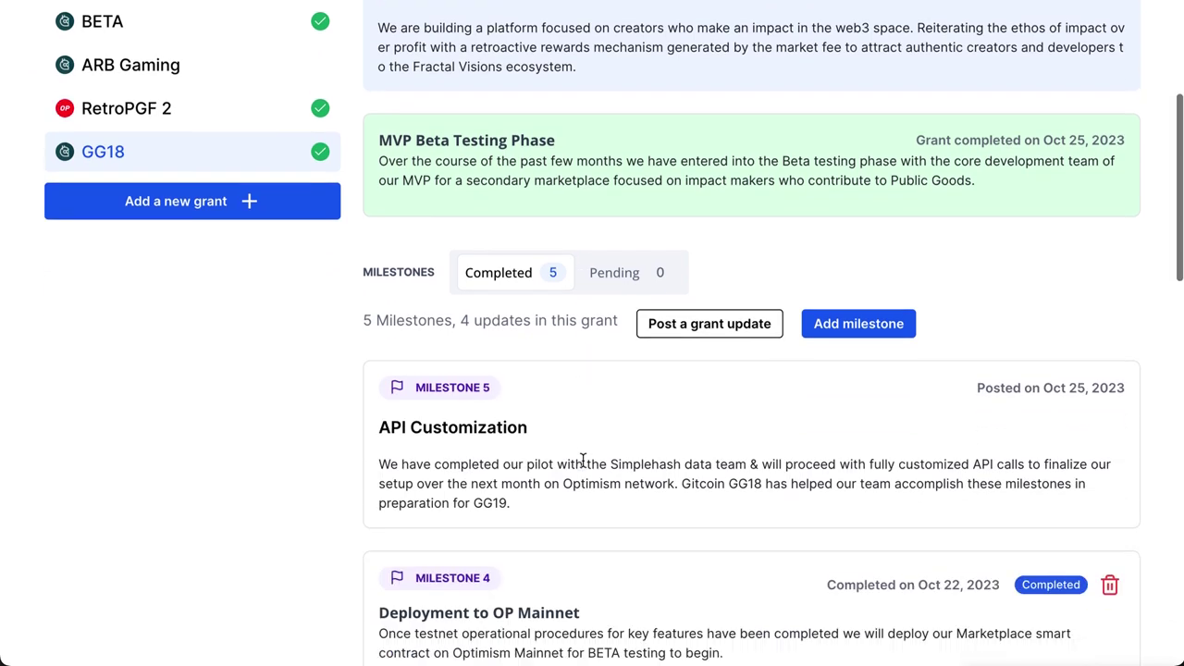
scroll(583, 459, "down", 3)
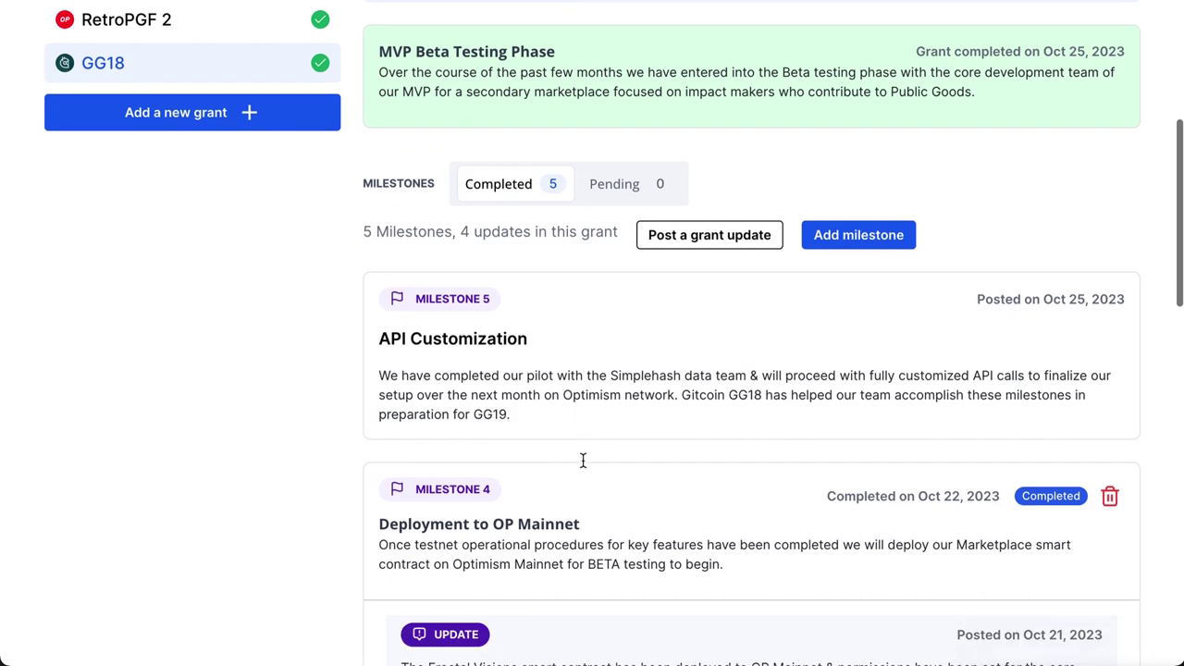
scroll(583, 468, "down", 7)
scroll(583, 467, "down", 8)
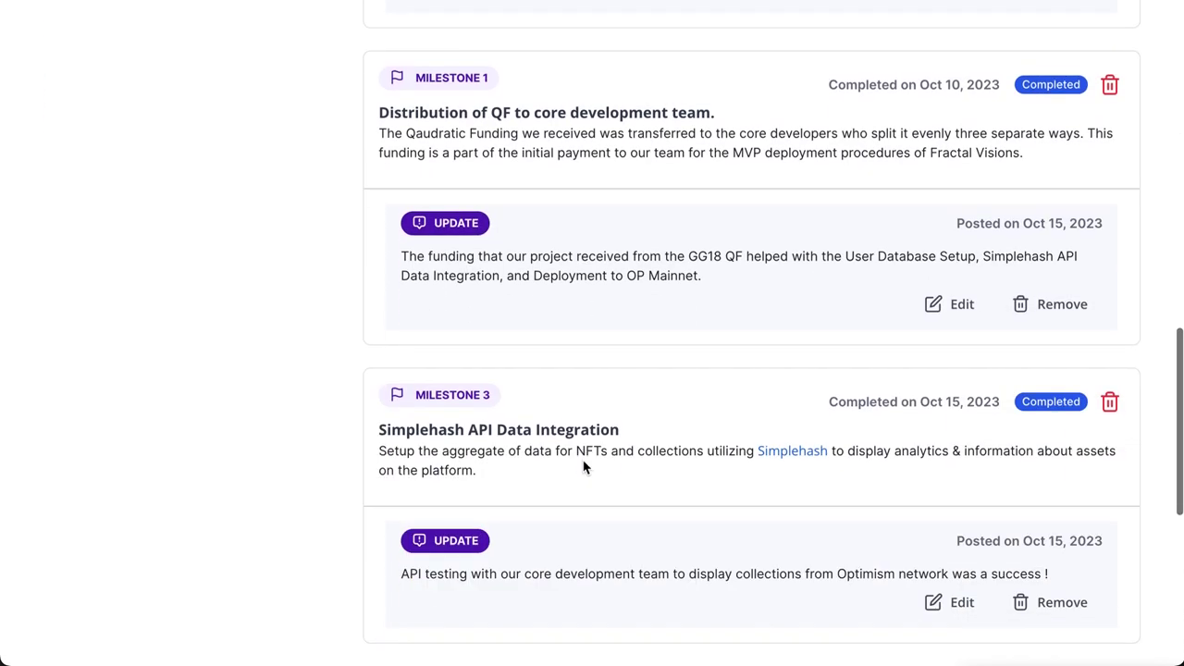
scroll(584, 465, "down", 4)
scroll(584, 467, "down", 5)
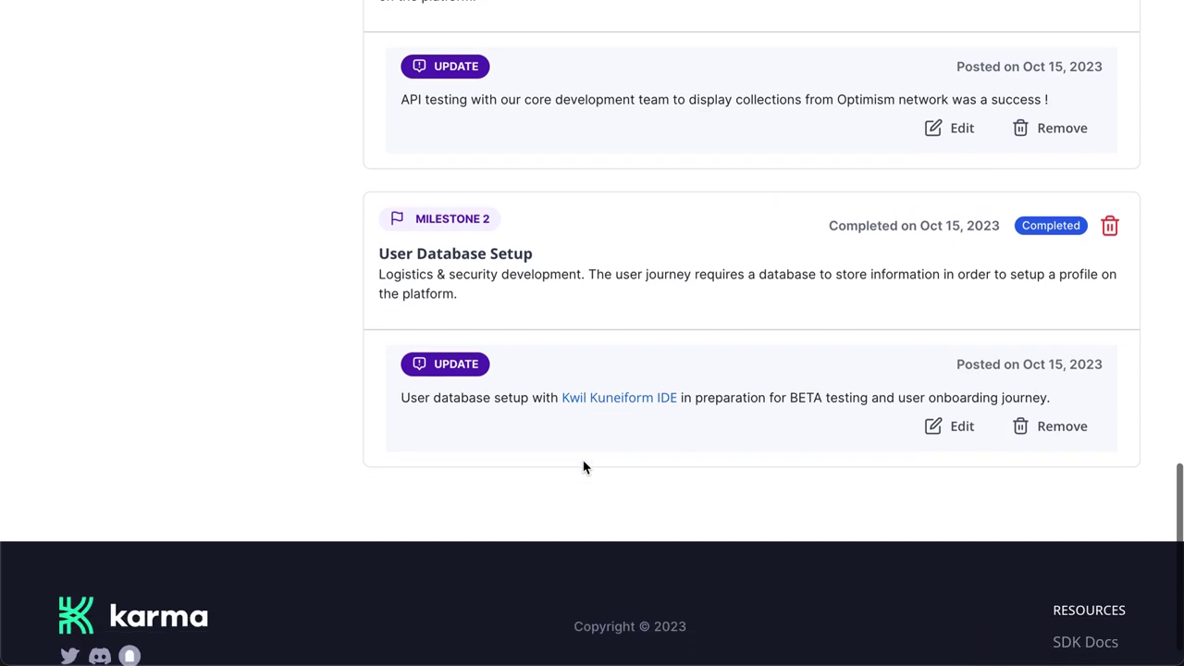
scroll(584, 468, "up", 6)
scroll(583, 467, "up", 15)
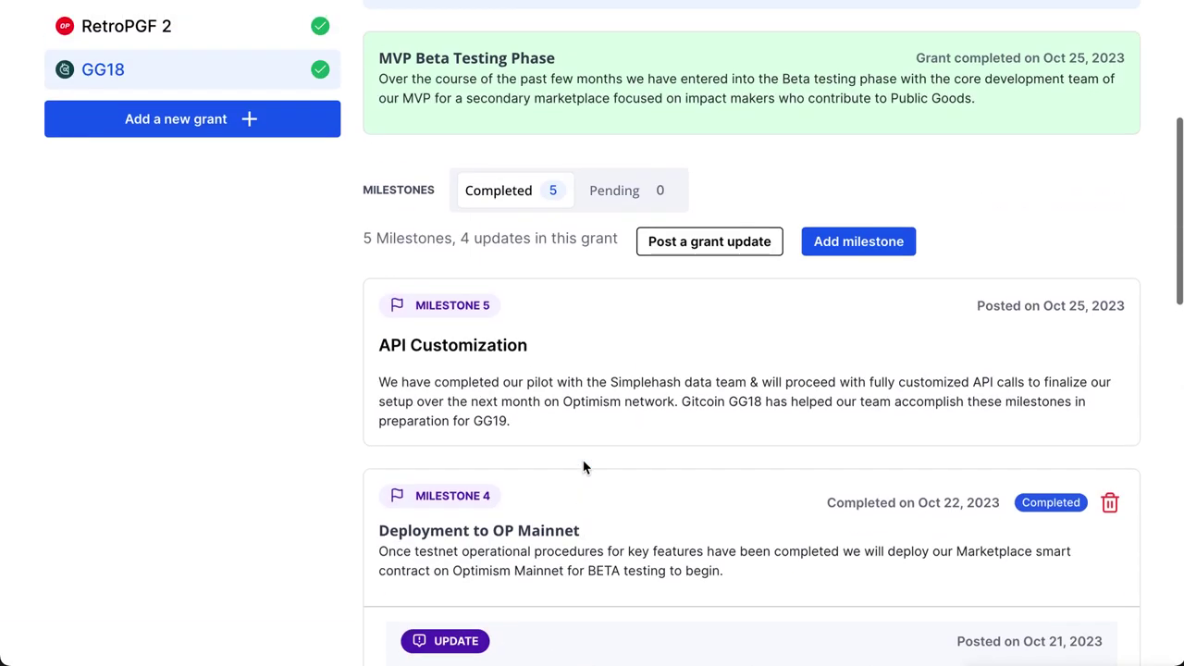
scroll(584, 459, "down", 1)
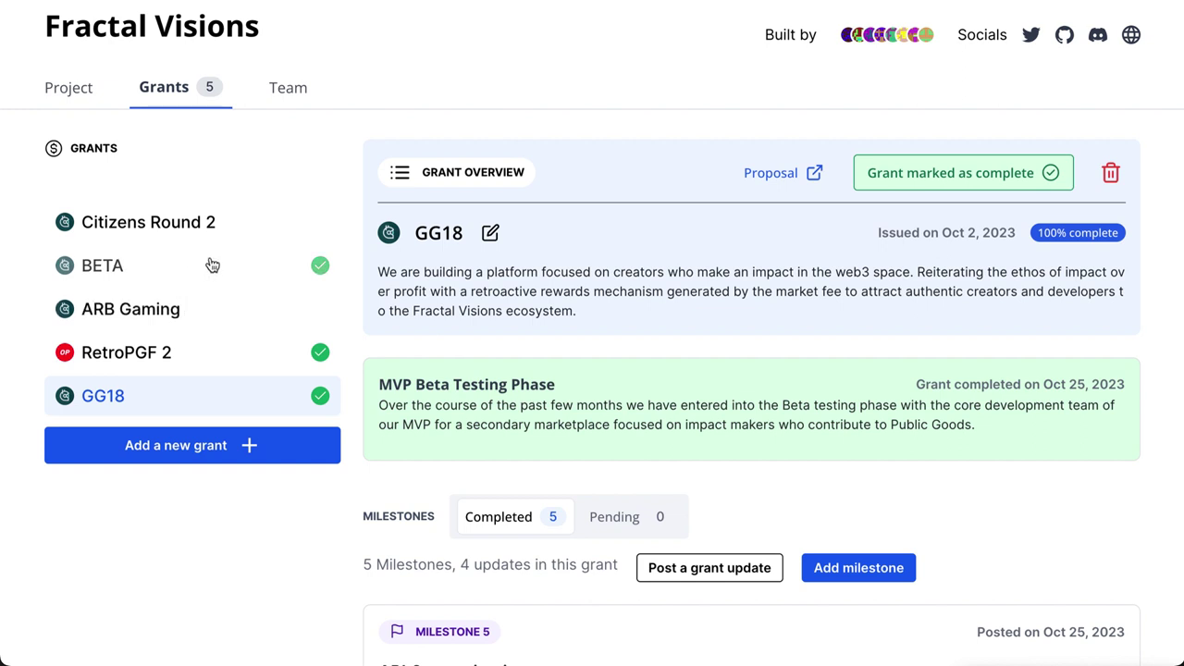
View the Citizens Round 2 grant at 0% with its four pending milestones, the first past due
left_click(169, 233)
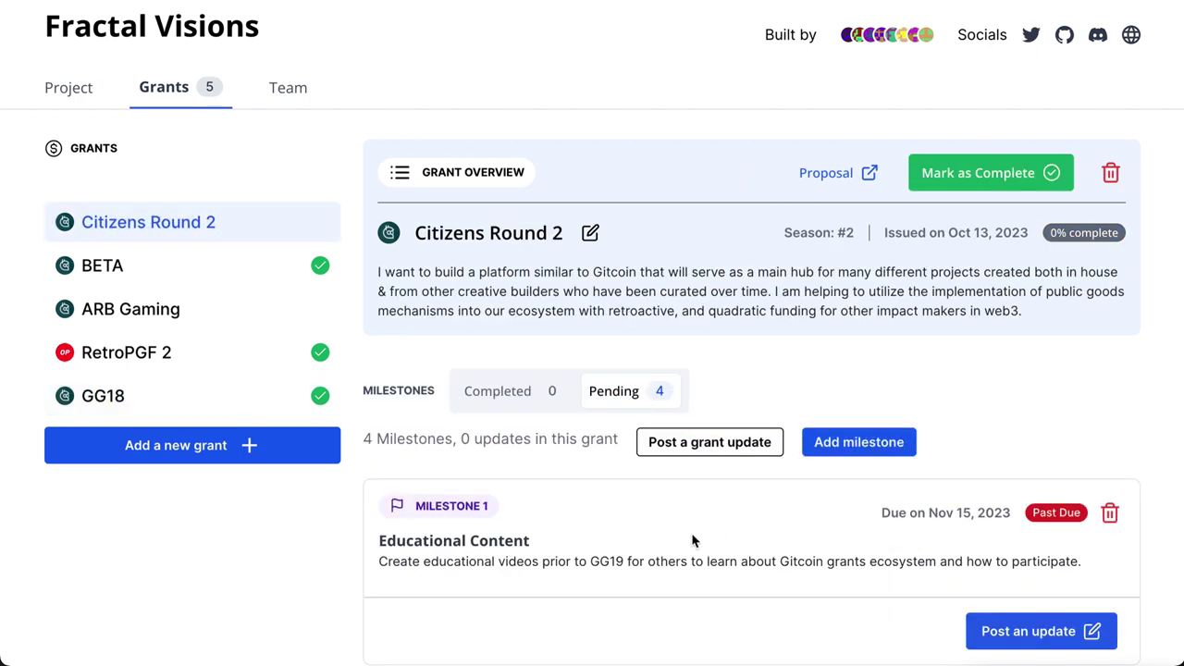
scroll(692, 541, "down", 3)
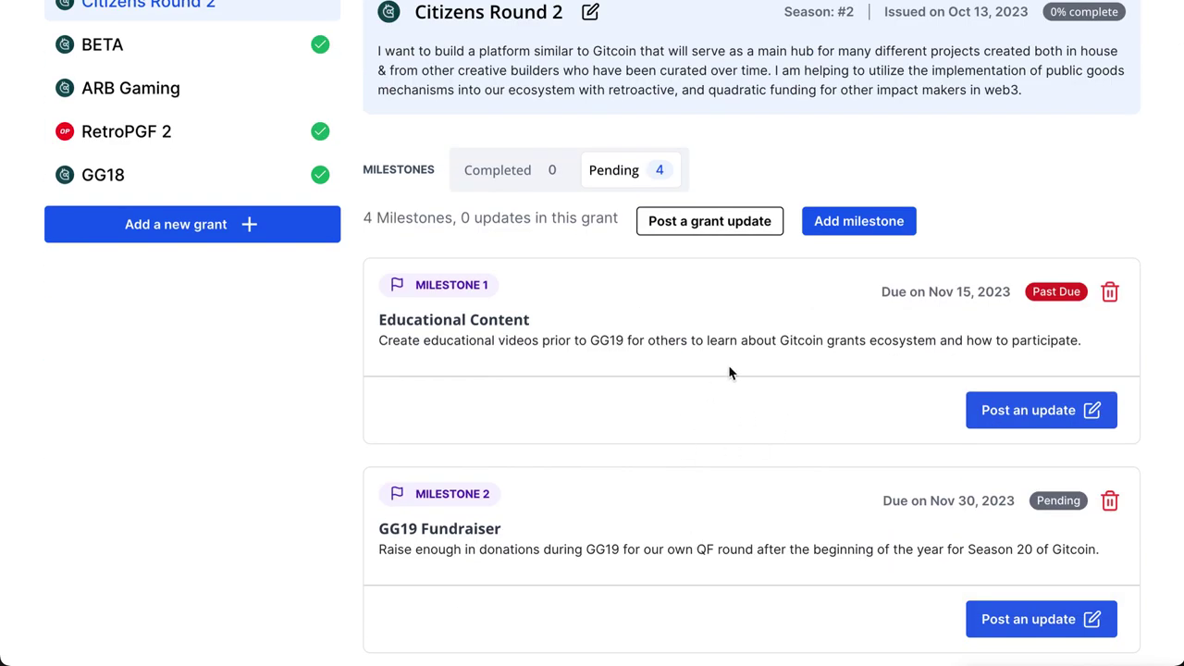
scroll(764, 382, "up", 1)
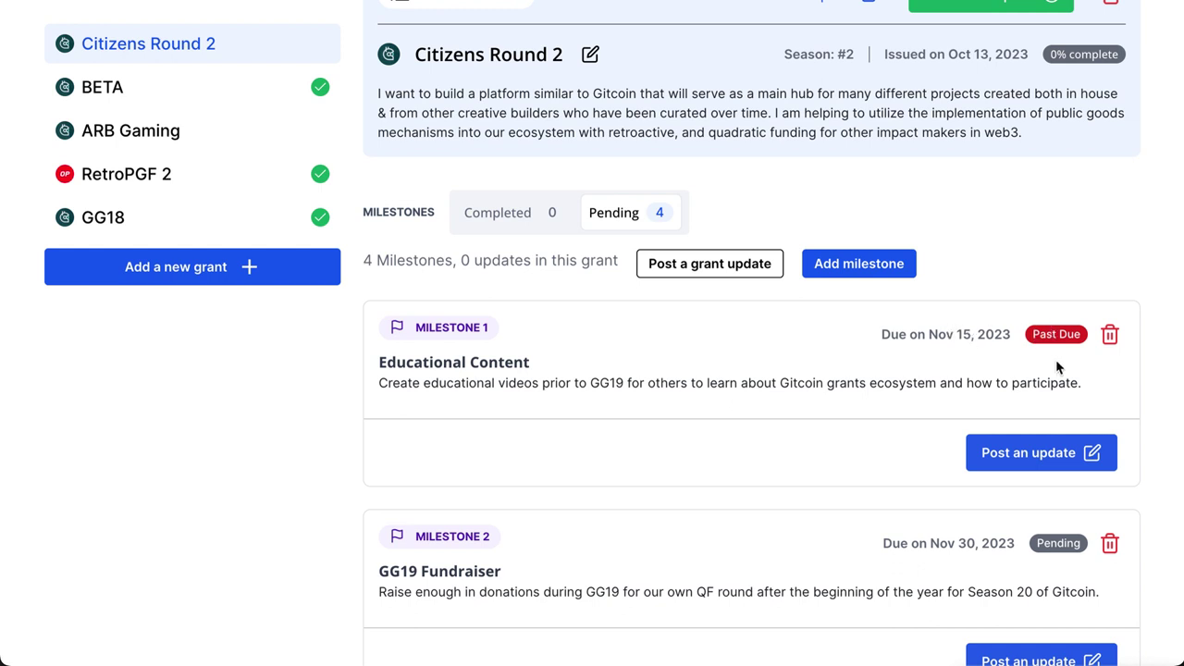
Begin an update for Milestone 1 Educational Content and paste text saying the Gitcoin citizen videos are completed
left_click(1023, 459)
scroll(718, 508, "down", 1)
left_click(661, 471)
type("I have completed a series of educational content for the Gitcoin citizen role with videos on how to bridge & donate on the Public Goods network.")
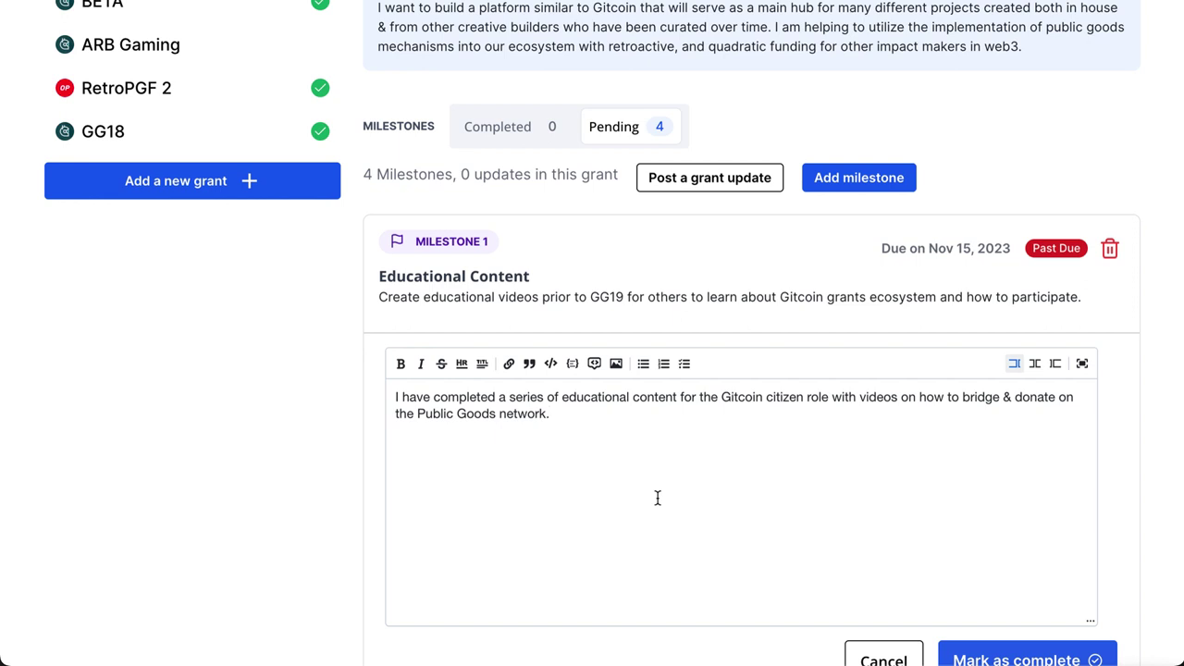
scroll(880, 532, "down", 1)
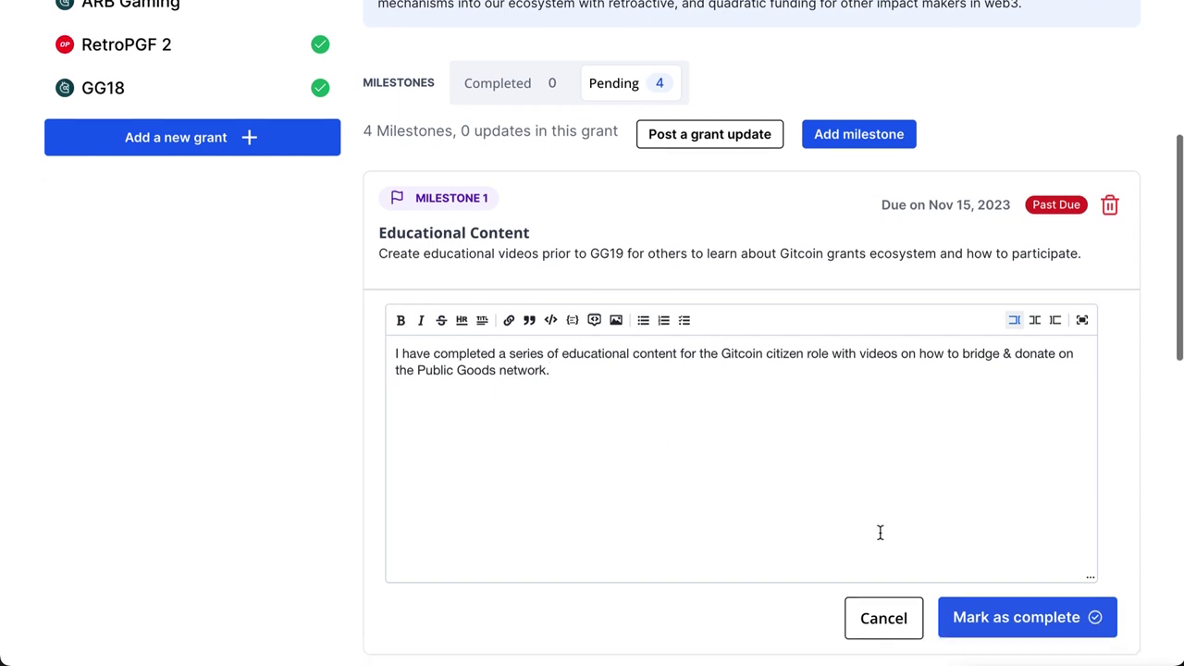
scroll(880, 532, "down", 1)
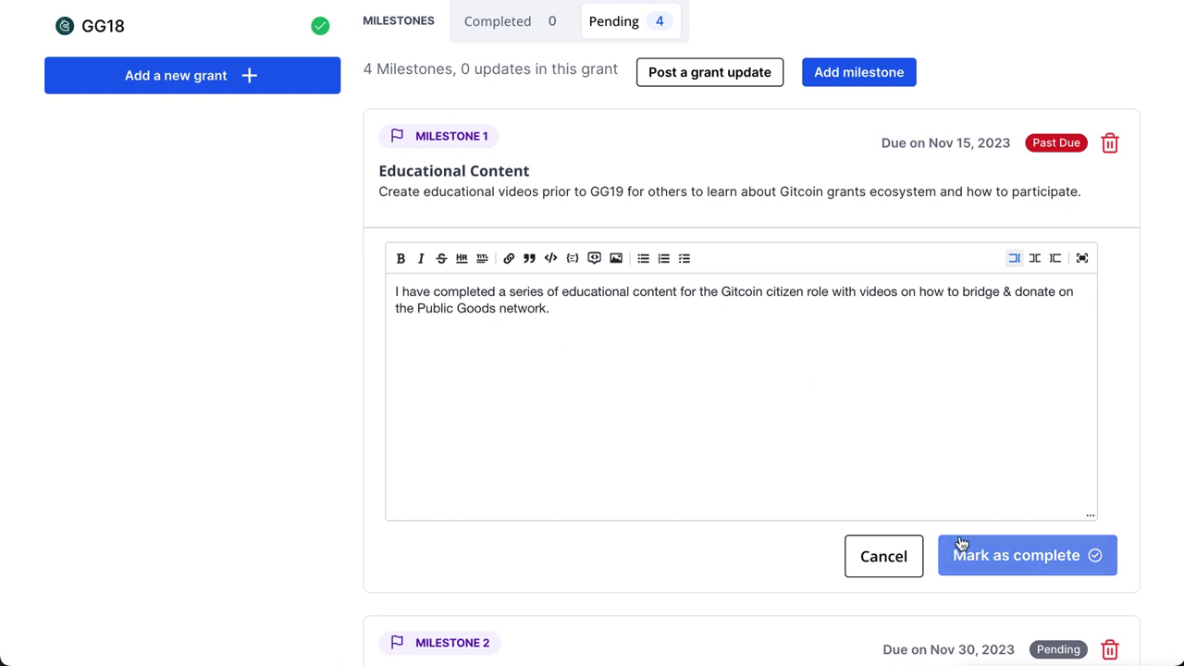
Mark Milestone 1 complete, switch MetaMask from PGN to Optimism, and try confirming the attestation
left_click(1038, 570)
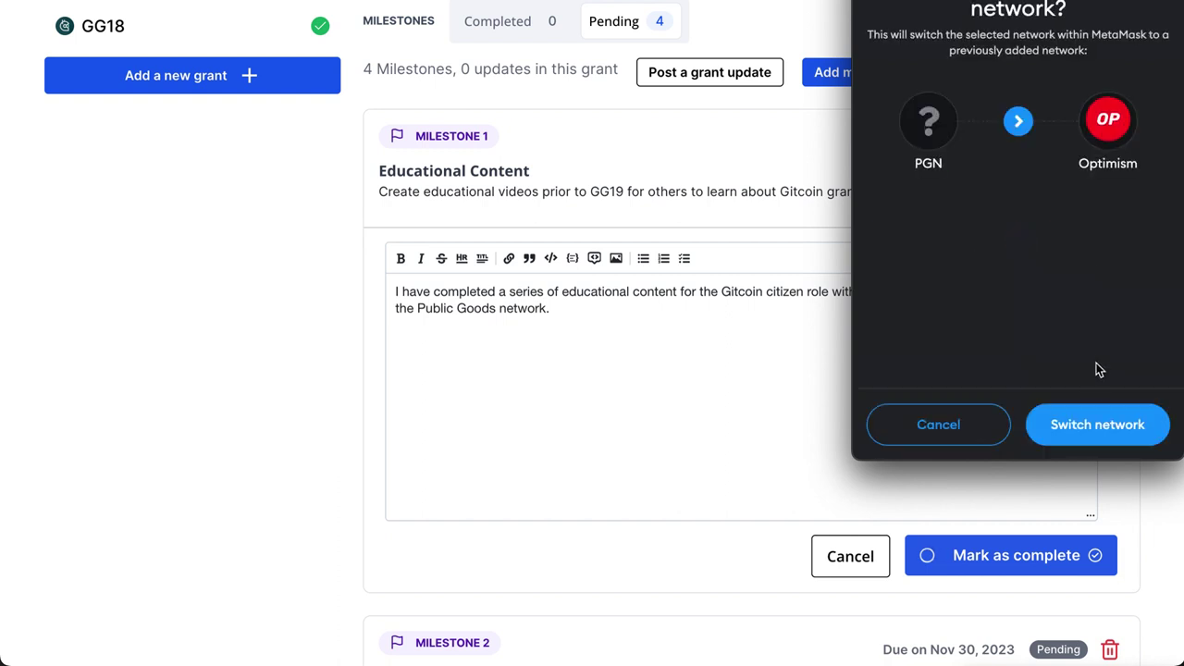
left_click(1090, 427)
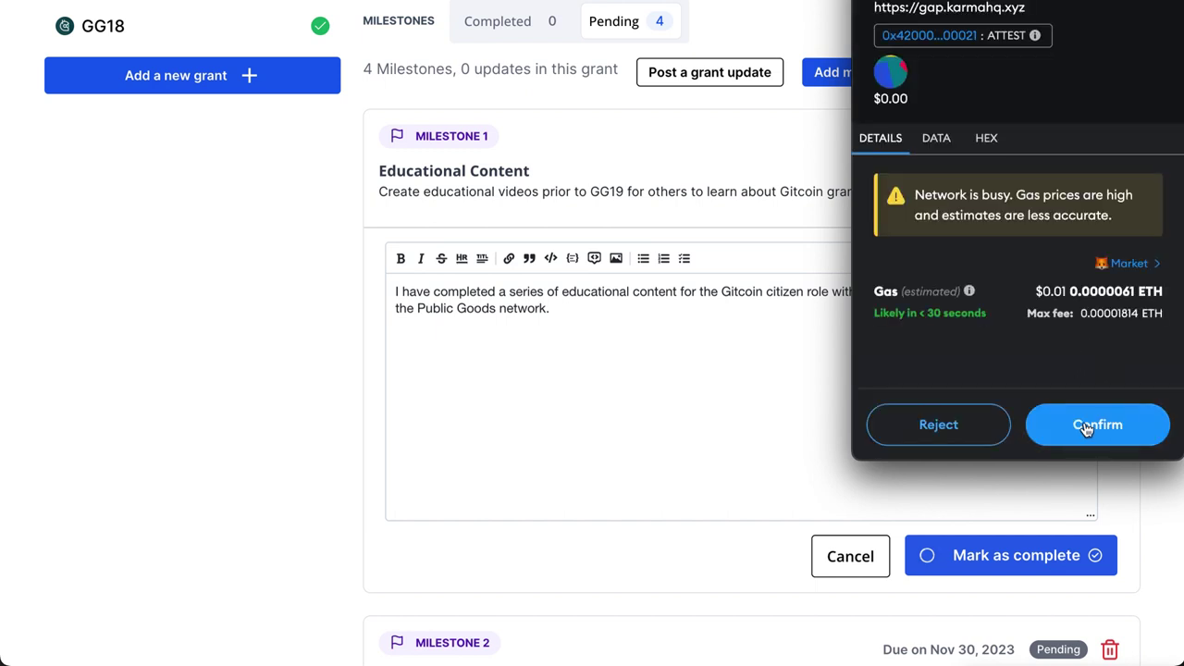
left_click(1087, 429)
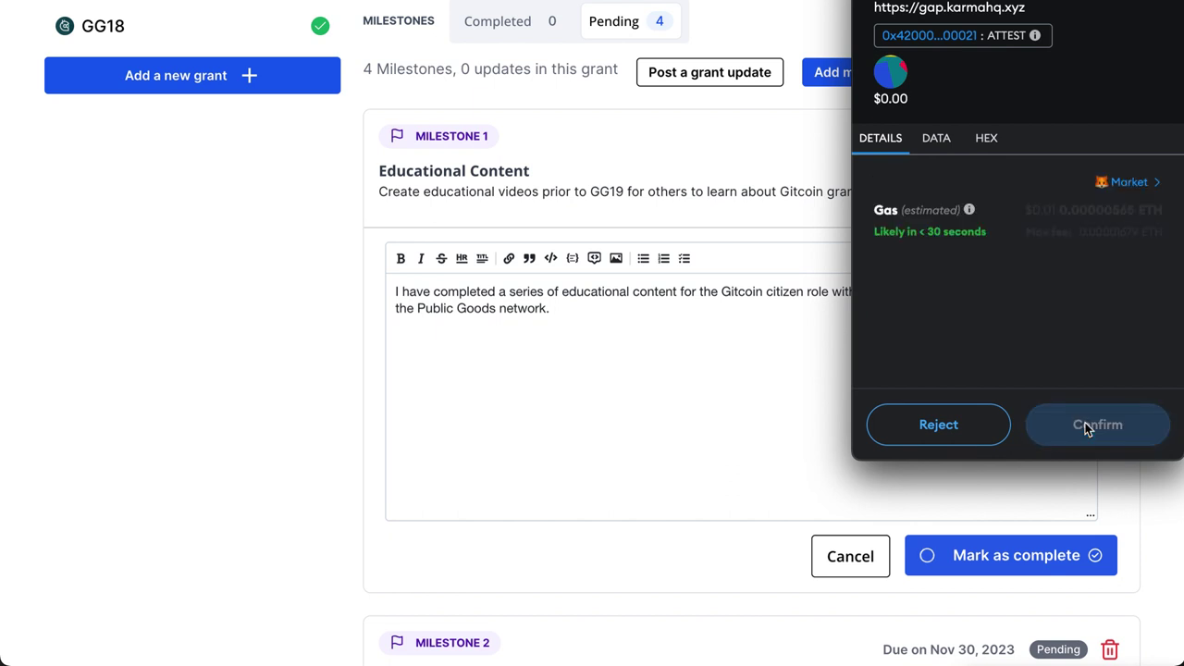
mouse_move(1009, 50)
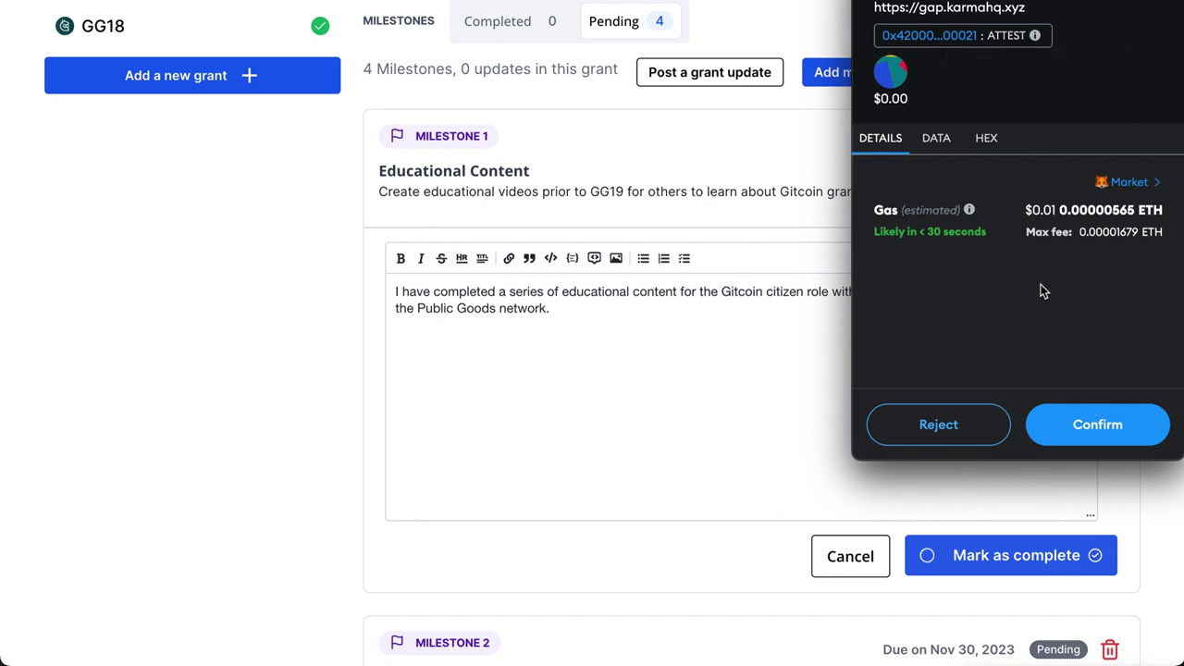
Approve the attestation and verify Milestone 1 shows Completed with its update, grant at 25%
left_click(1094, 427)
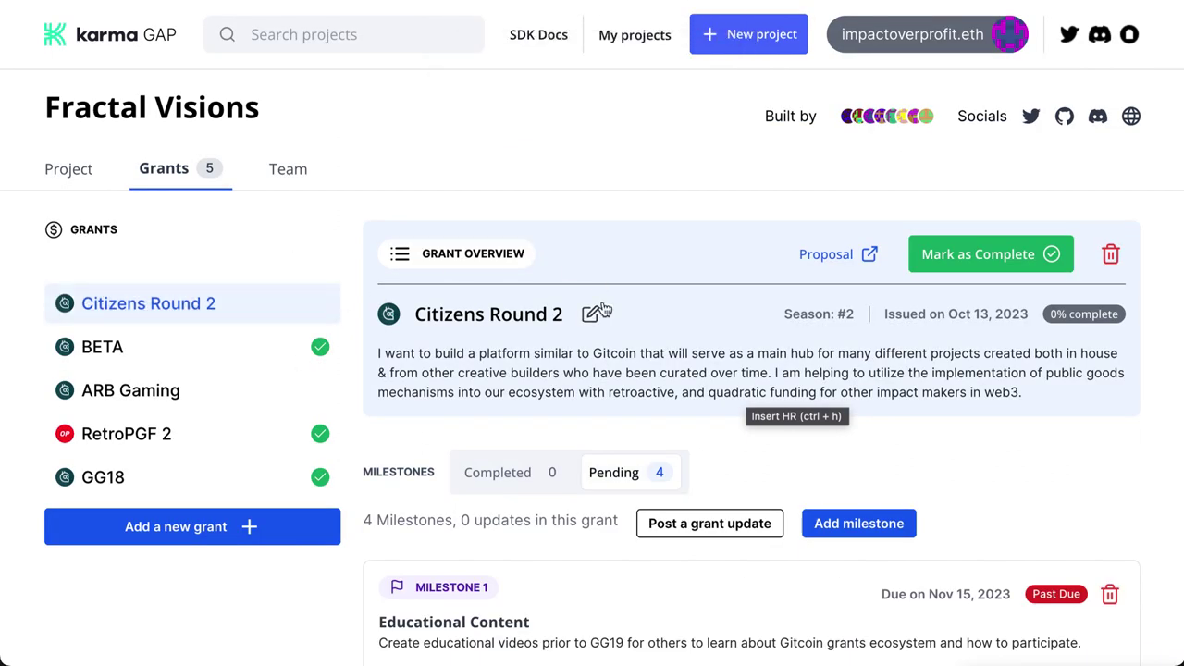
scroll(601, 309, "down", 3)
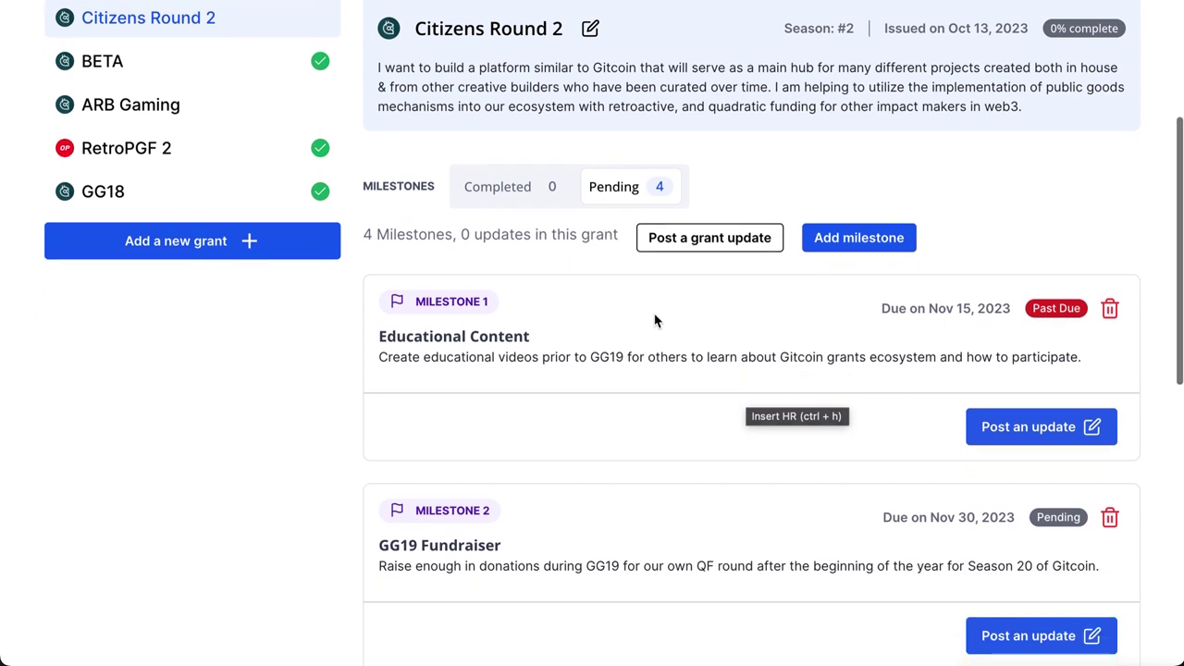
scroll(654, 321, "down", 1)
scroll(654, 320, "down", 1)
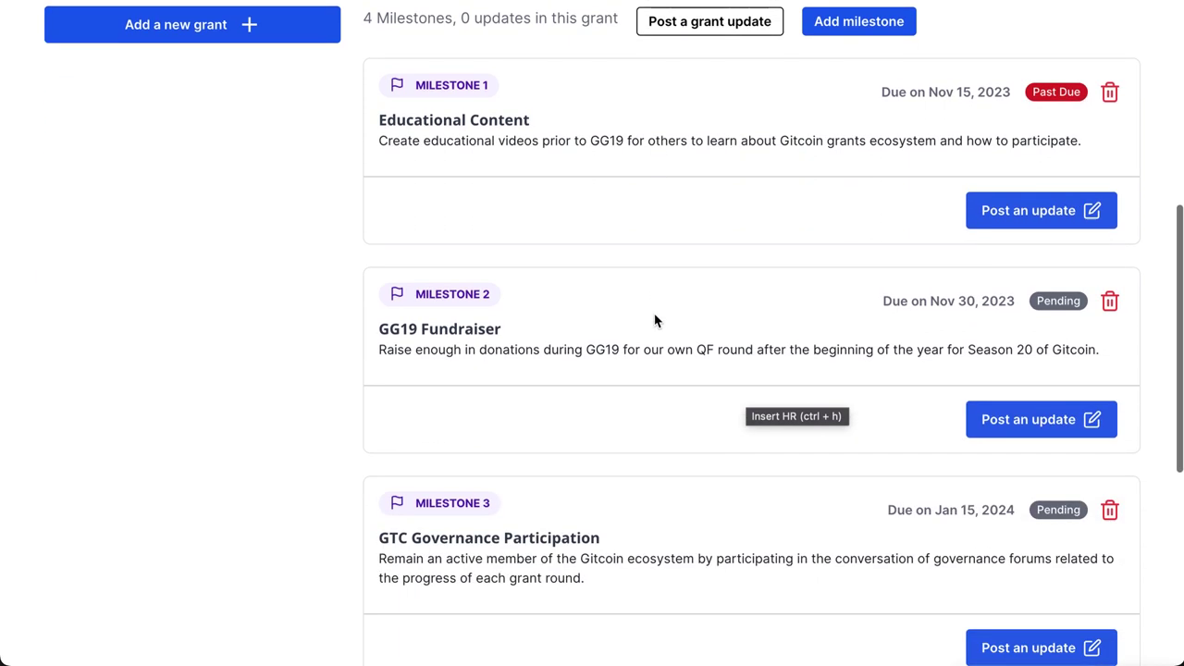
scroll(654, 321, "up", 2)
scroll(679, 425, "up", 2)
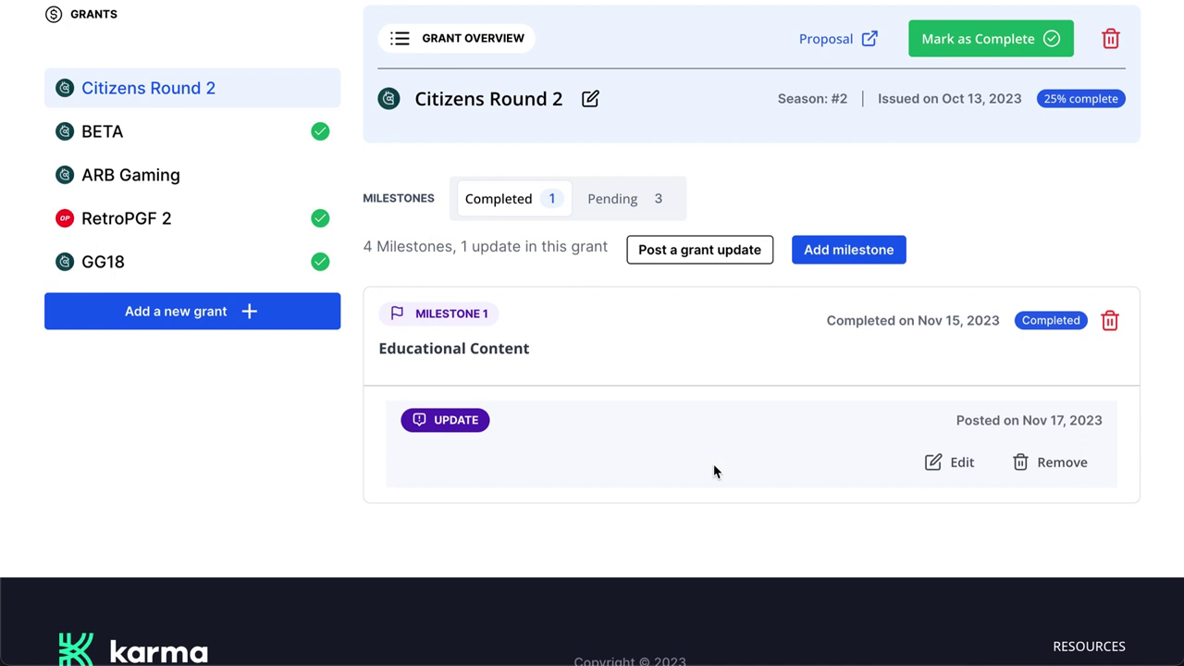
scroll(713, 472, "down", 2)
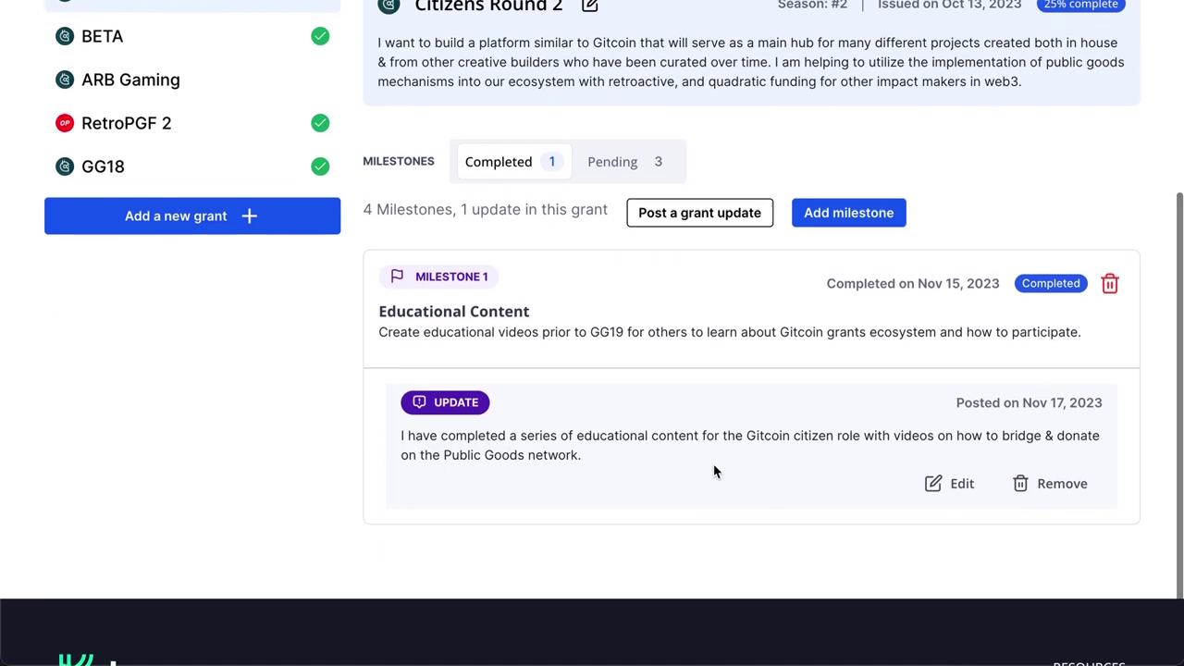
scroll(714, 472, "up", 1)
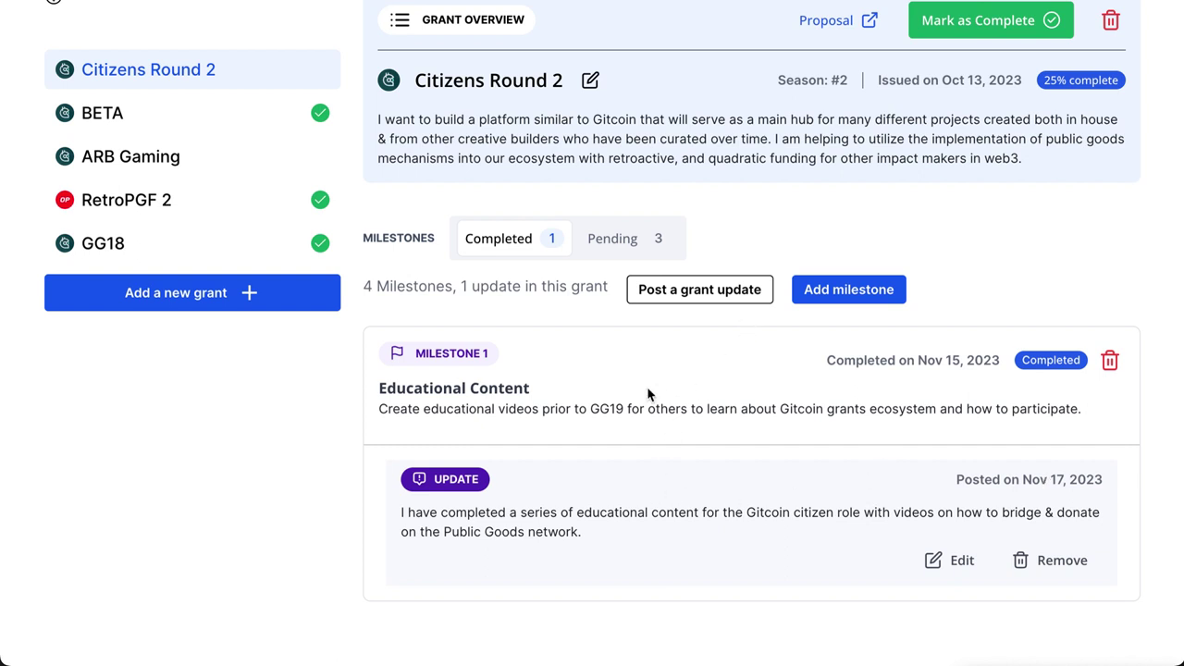
scroll(651, 394, "up", 3)
scroll(648, 395, "up", 2)
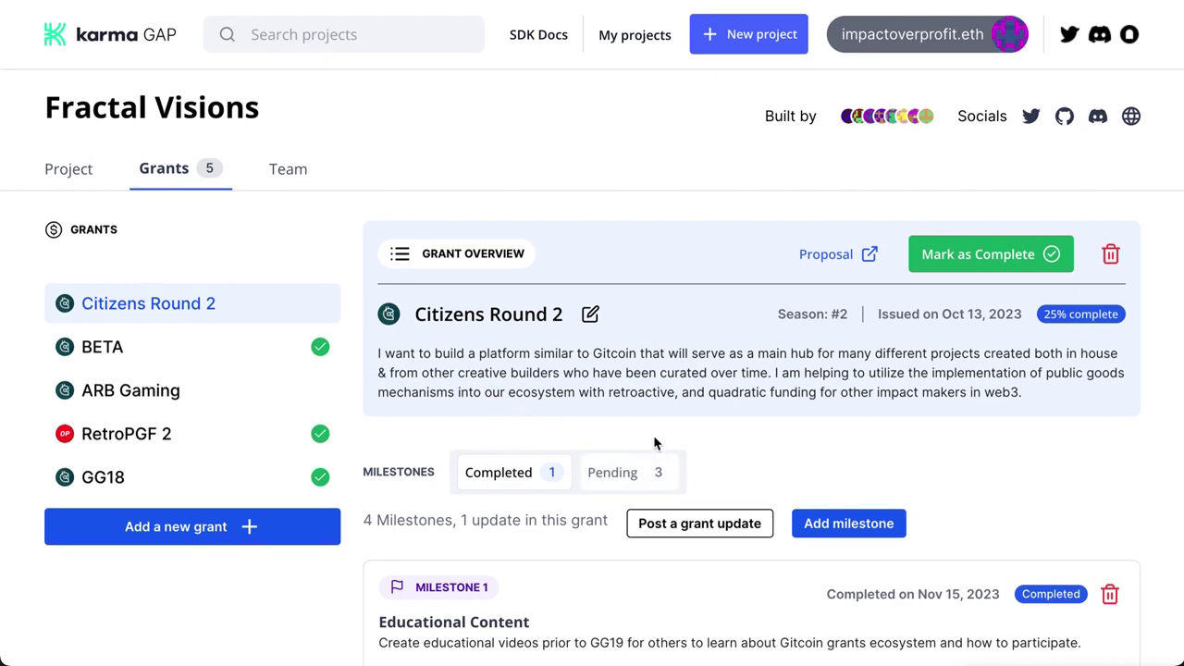
scroll(586, 398, "down", 3)
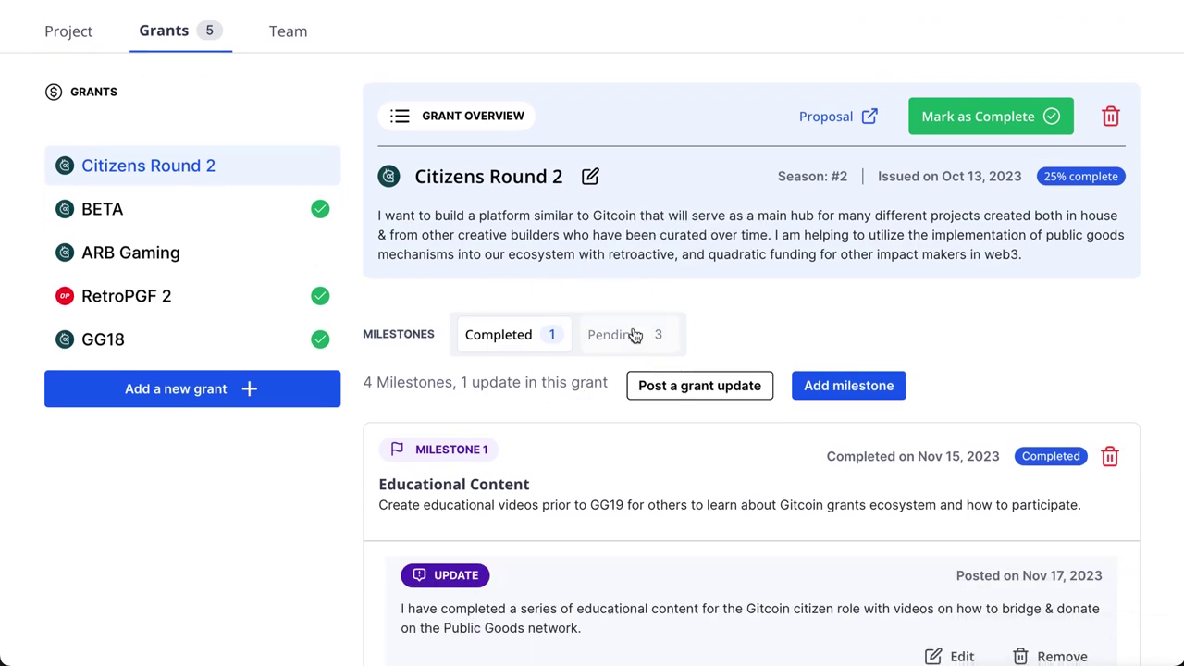
Filter milestones to Pending and review Milestones 2–4, due Nov 30, 2023 through Feb 15, 2024
left_click(668, 344)
scroll(743, 415, "down", 3)
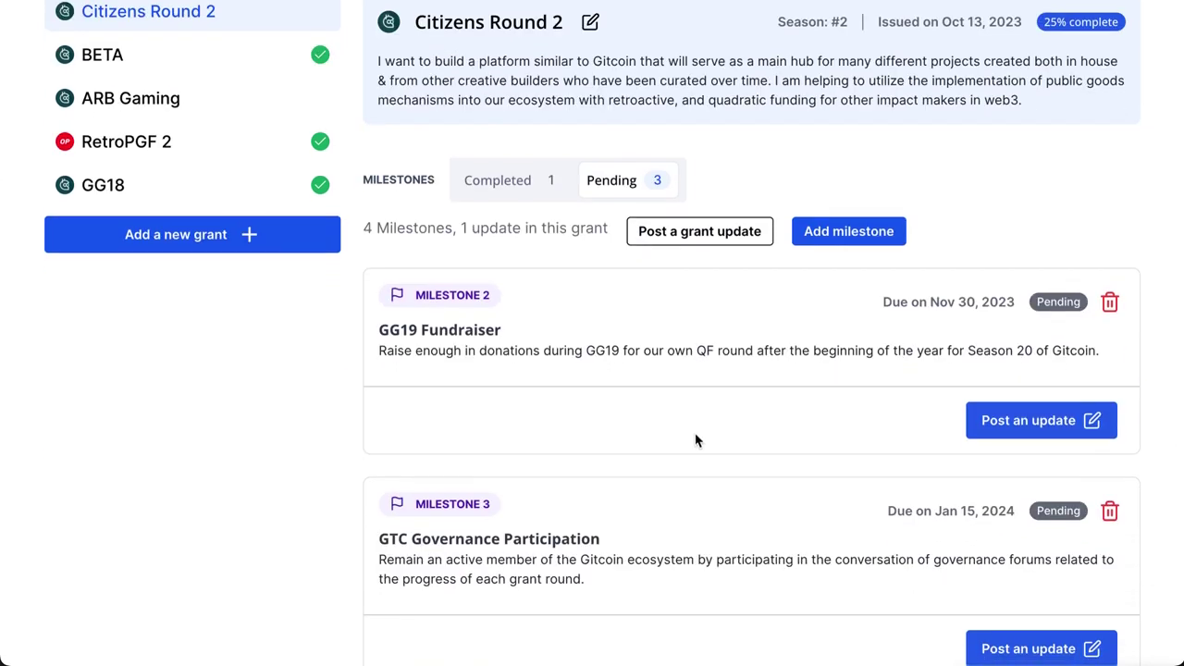
scroll(700, 439, "down", 3)
scroll(696, 438, "down", 3)
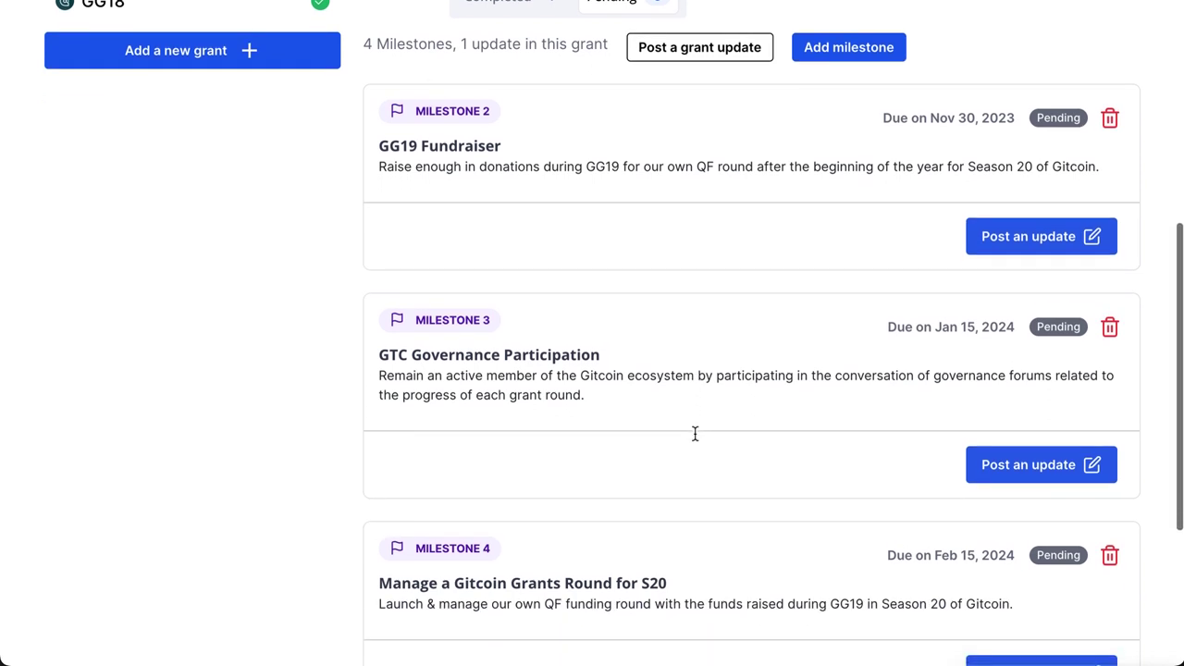
scroll(695, 435, "up", 6)
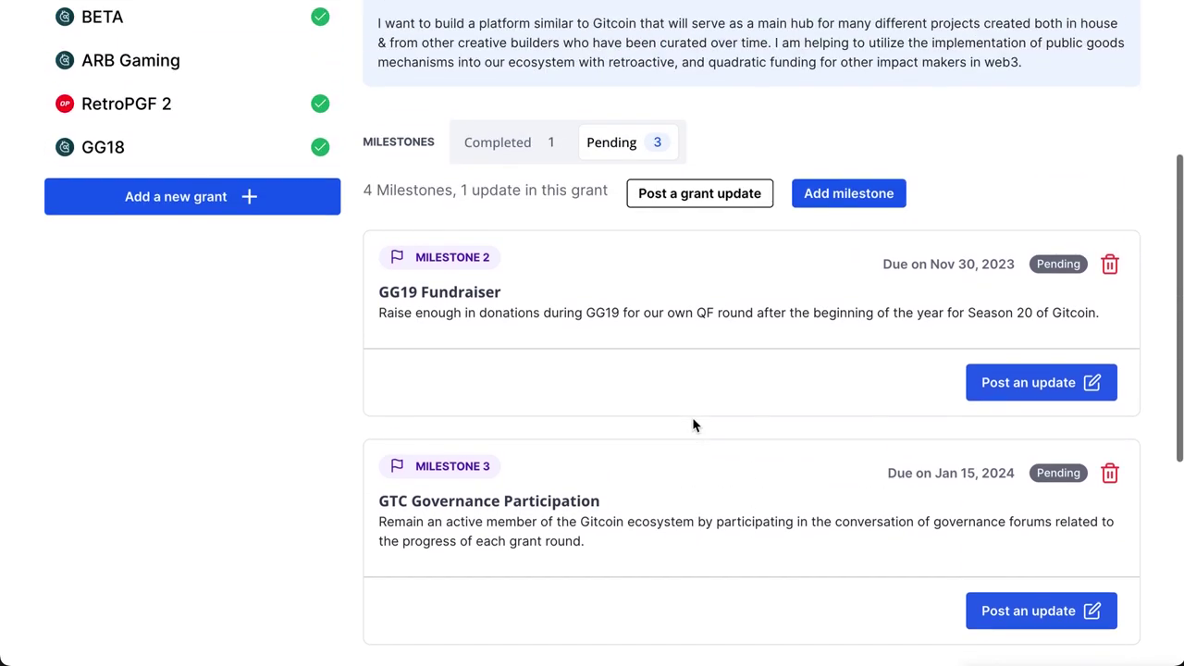
scroll(694, 425, "up", 4)
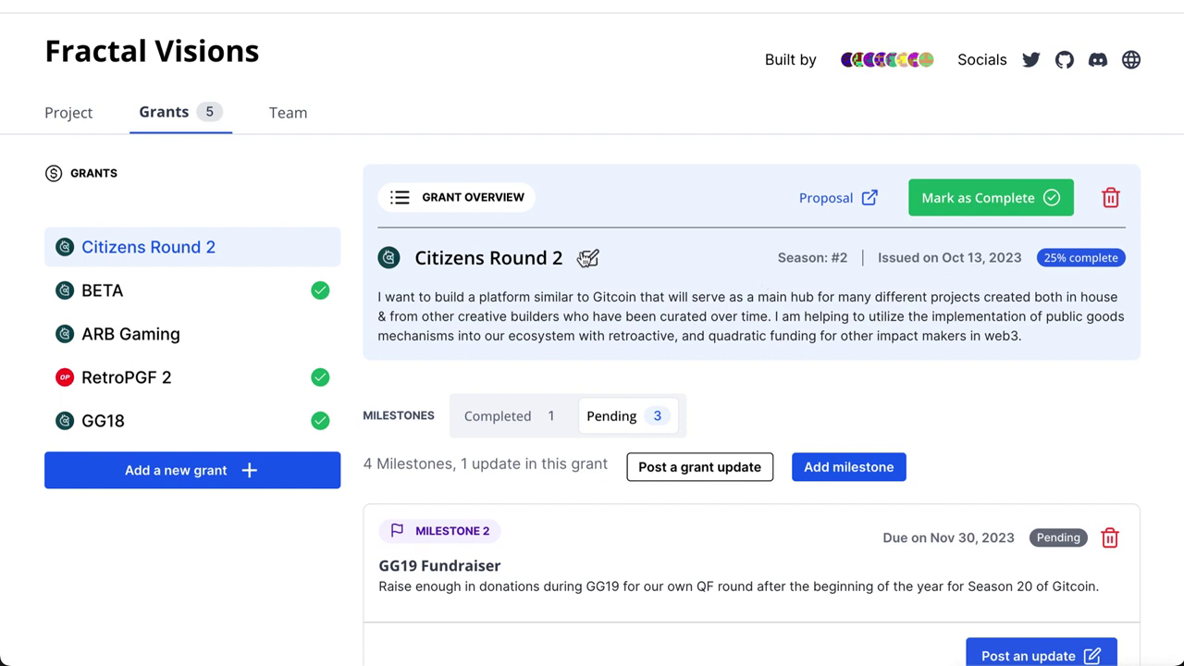
scroll(431, 243, "up", 1)
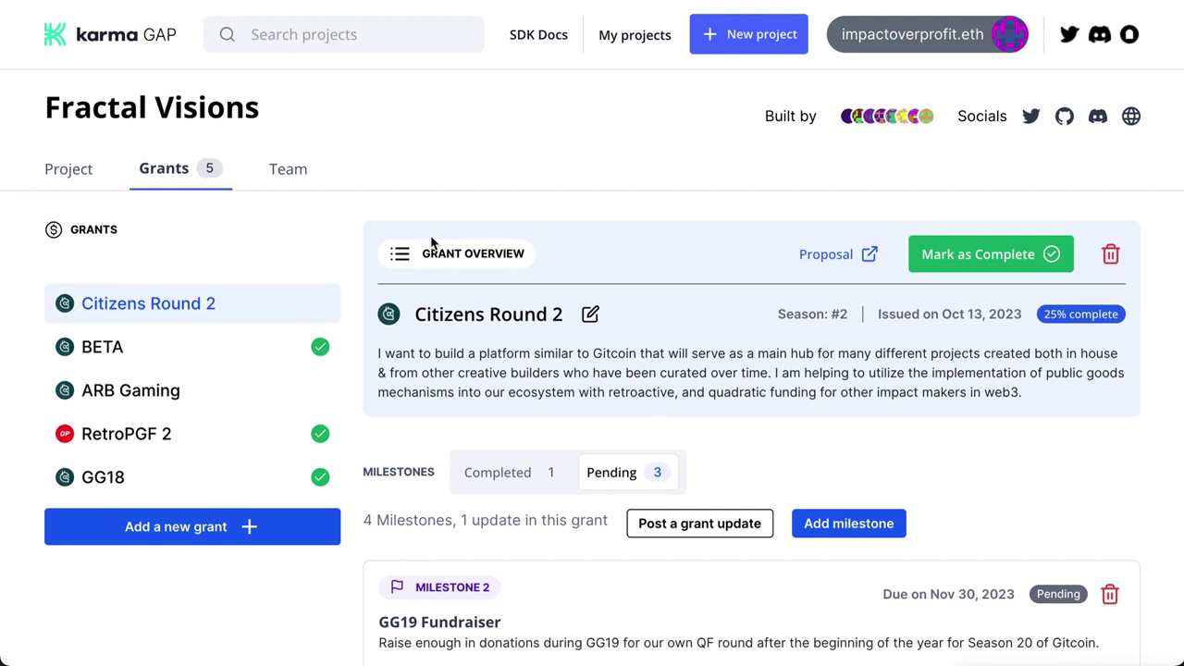